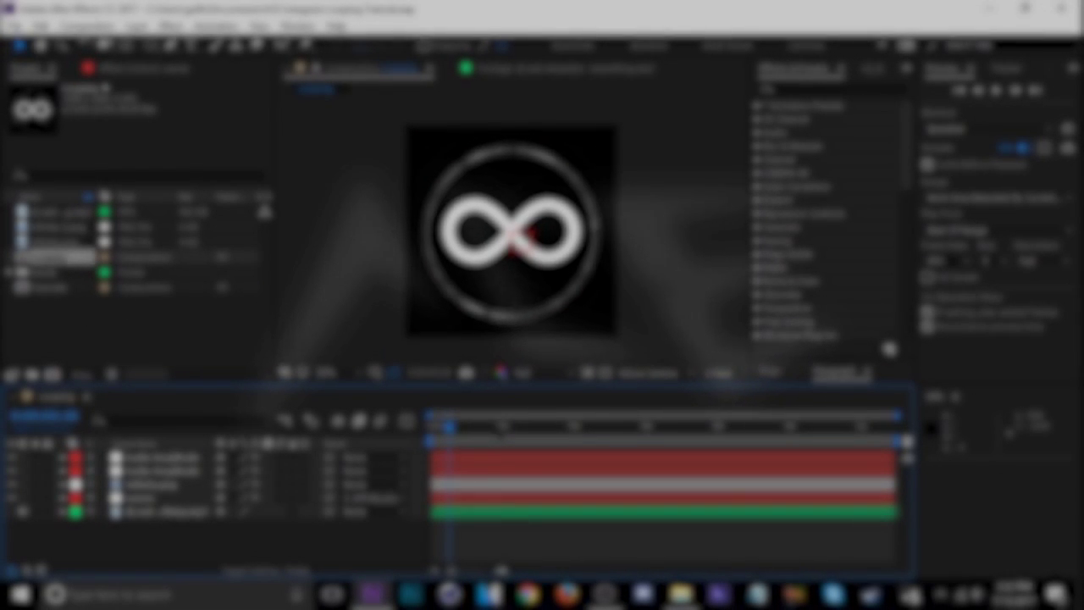
Scrub and preview the infinity logo animation, stopping back at 3:30
mouse_move(449, 426)
mouse_down()
mouse_move(757, 427)
mouse_move(534, 437)
mouse_move(818, 432)
mouse_move(559, 434)
mouse_move(574, 446)
mouse_move(599, 440)
mouse_up()
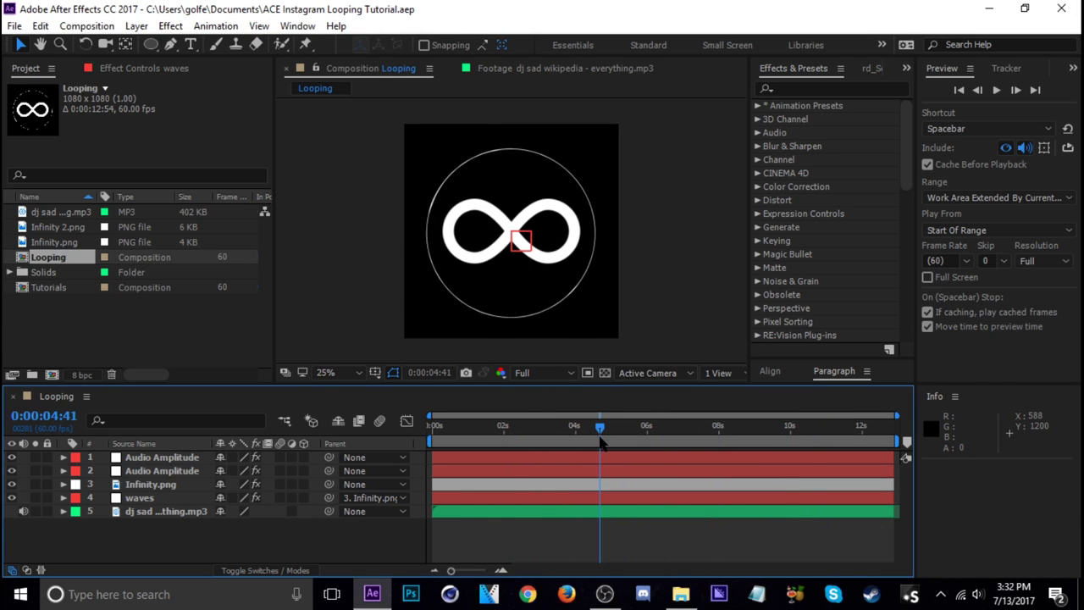
key(space)
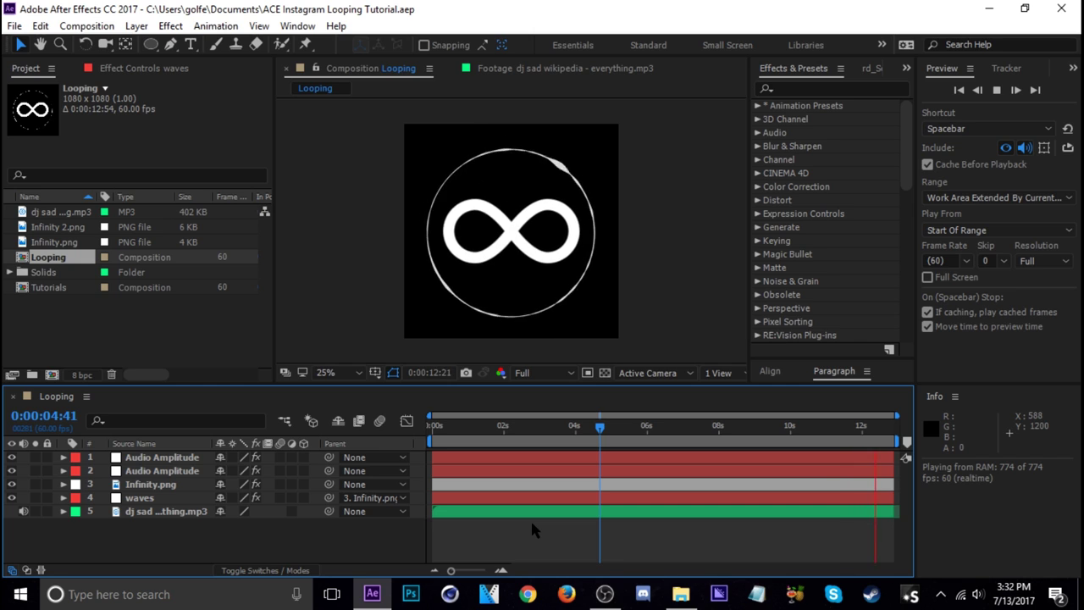
mouse_move(520, 429)
mouse_down()
mouse_move(687, 466)
mouse_move(476, 479)
mouse_move(903, 464)
mouse_move(373, 454)
mouse_up()
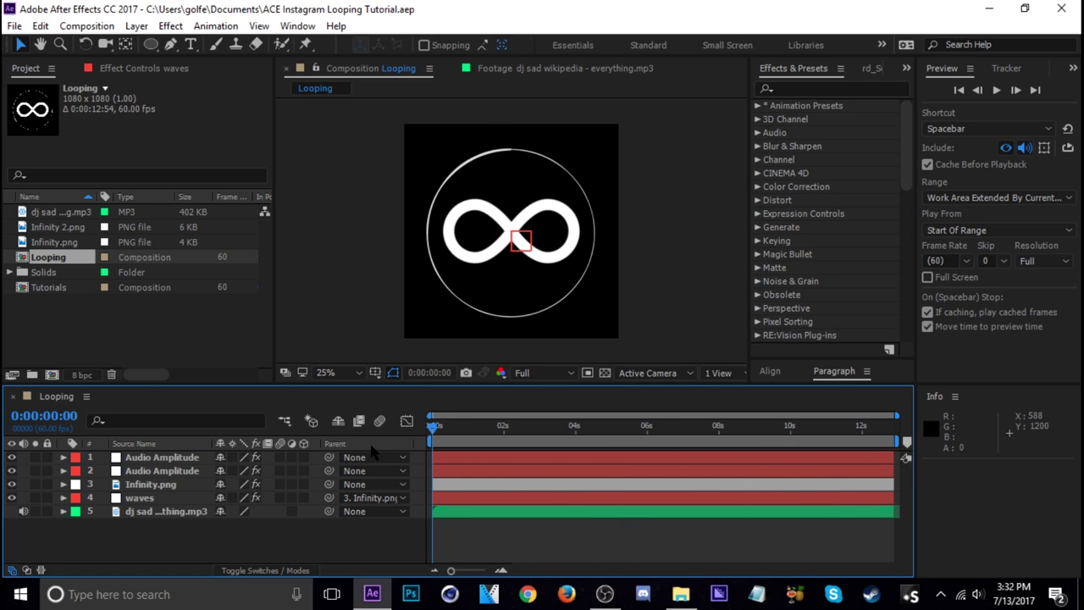
mouse_move(451, 453)
mouse_down()
mouse_move(905, 451)
mouse_move(490, 443)
mouse_move(633, 440)
mouse_up()
Clear the selection, move to 2:38, and select the bottom layer to start the layer selection
click(464, 203)
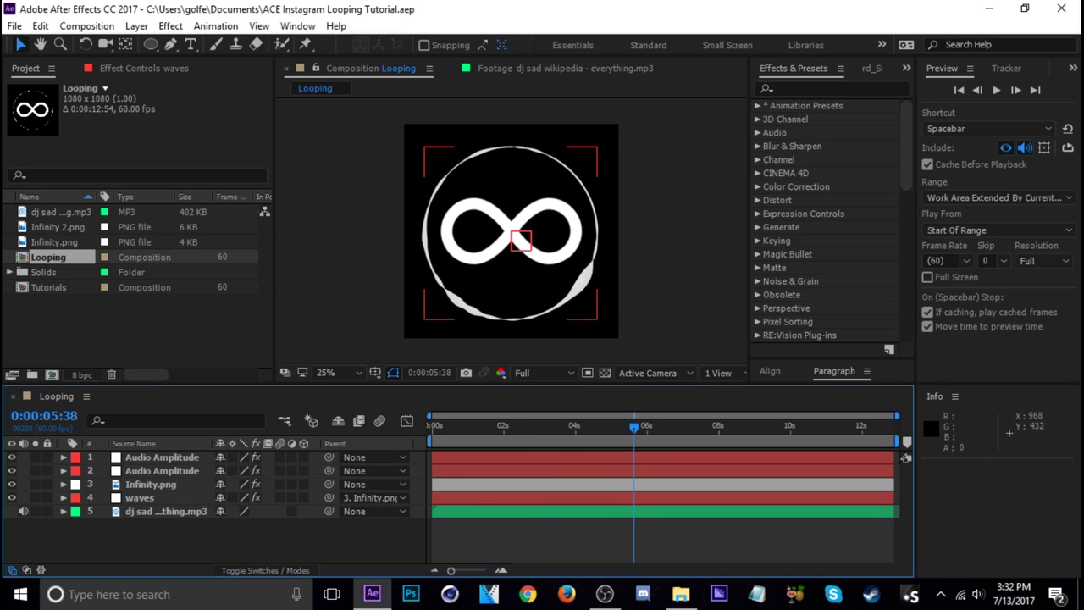
click(408, 198)
mouse_move(547, 435)
mouse_down()
mouse_move(663, 436)
mouse_move(465, 435)
mouse_move(589, 435)
mouse_up()
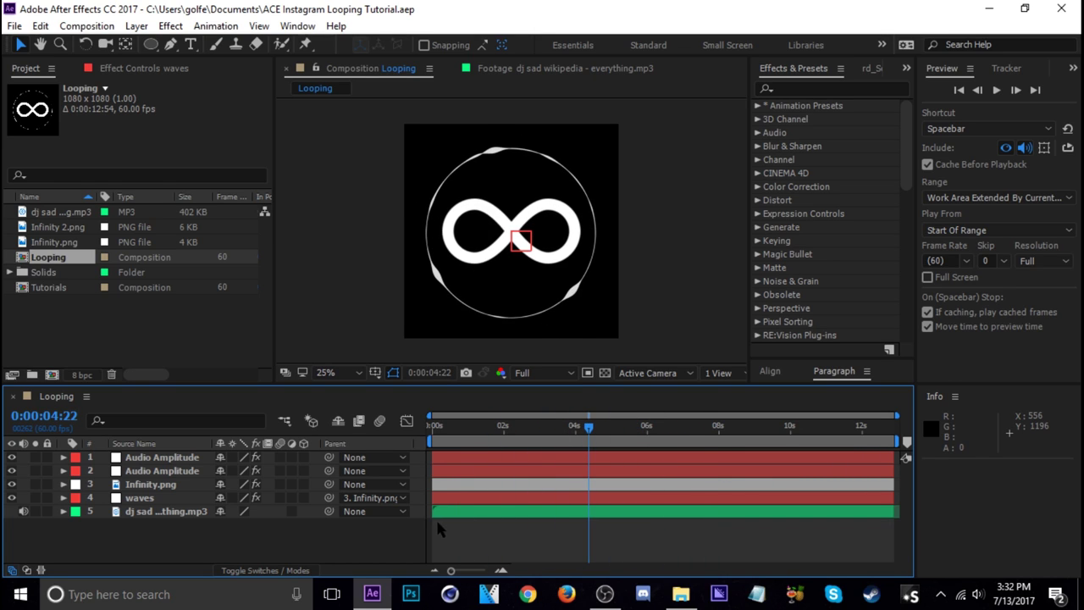
drag(500, 432, 526, 432)
click(161, 457)
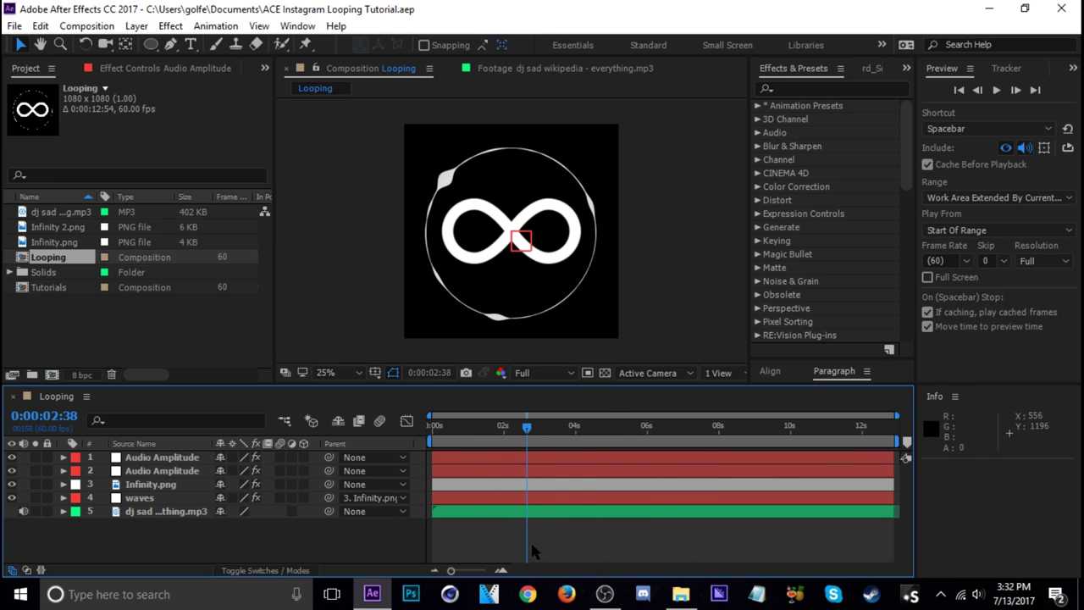
click(148, 499)
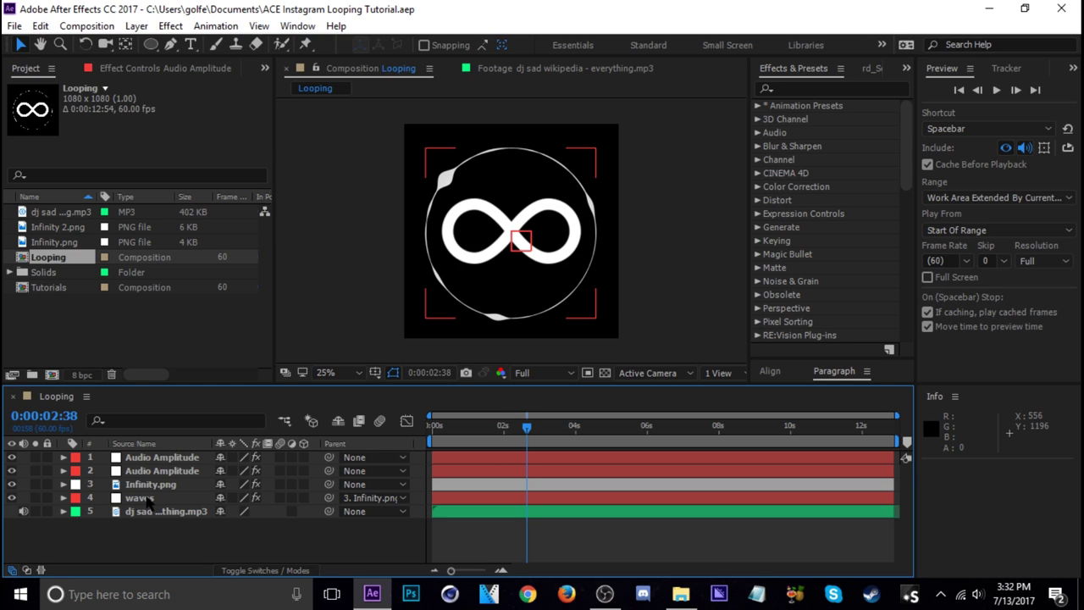
Pre-compose all five layers into a precomp named Edit
drag(178, 546, 161, 458)
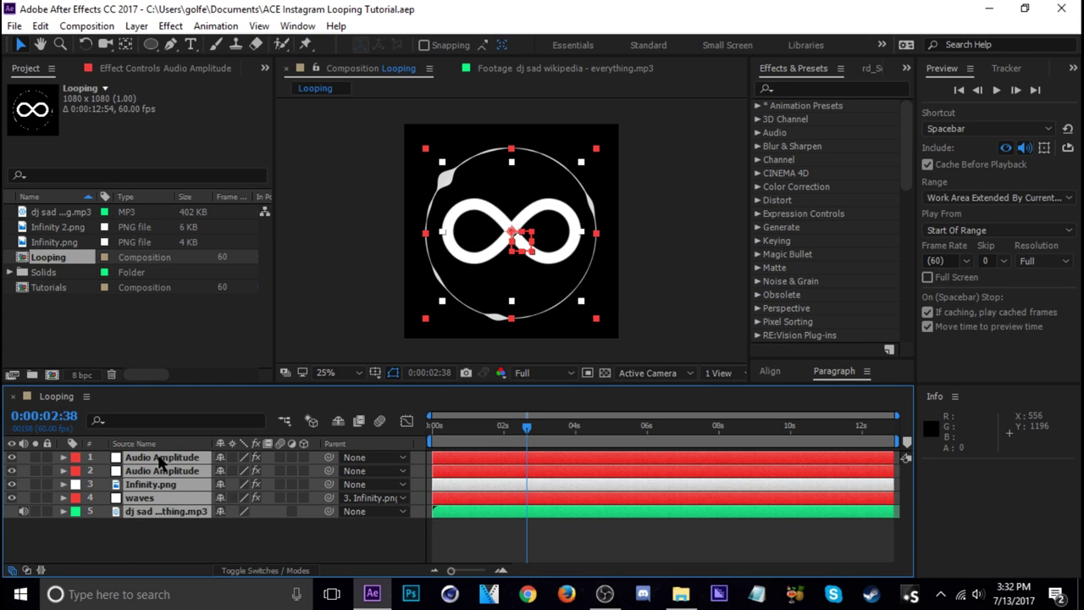
key(ctrl+shift+c)
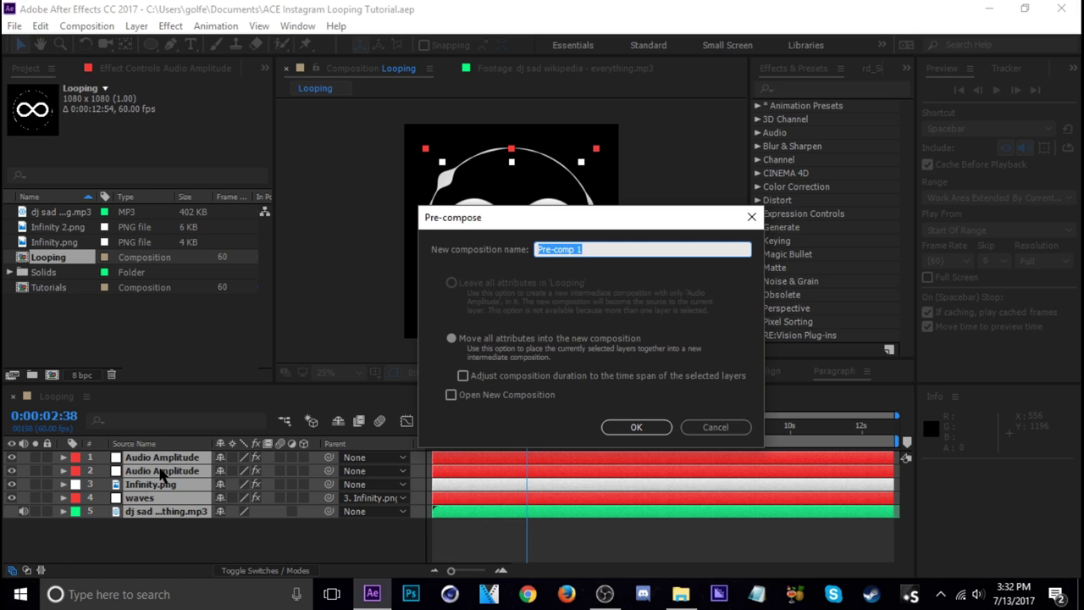
text(Edit)
key(Return)
click(605, 427)
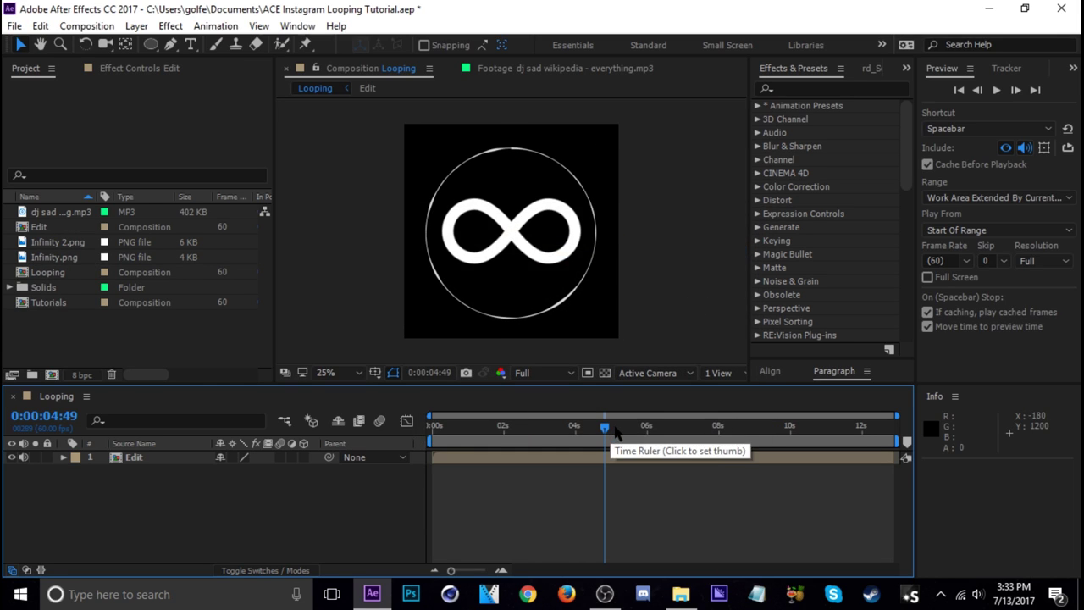
drag(604, 427, 629, 427)
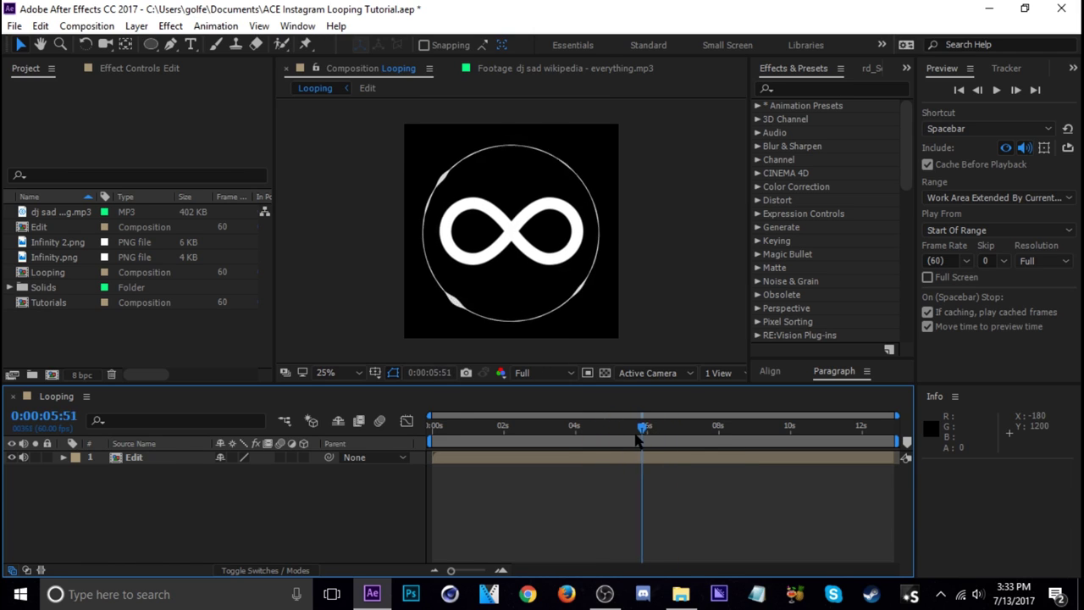
Set the Looping comp duration to 0:00:40:54 in Composition Settings
right_click(66, 276)
click(114, 292)
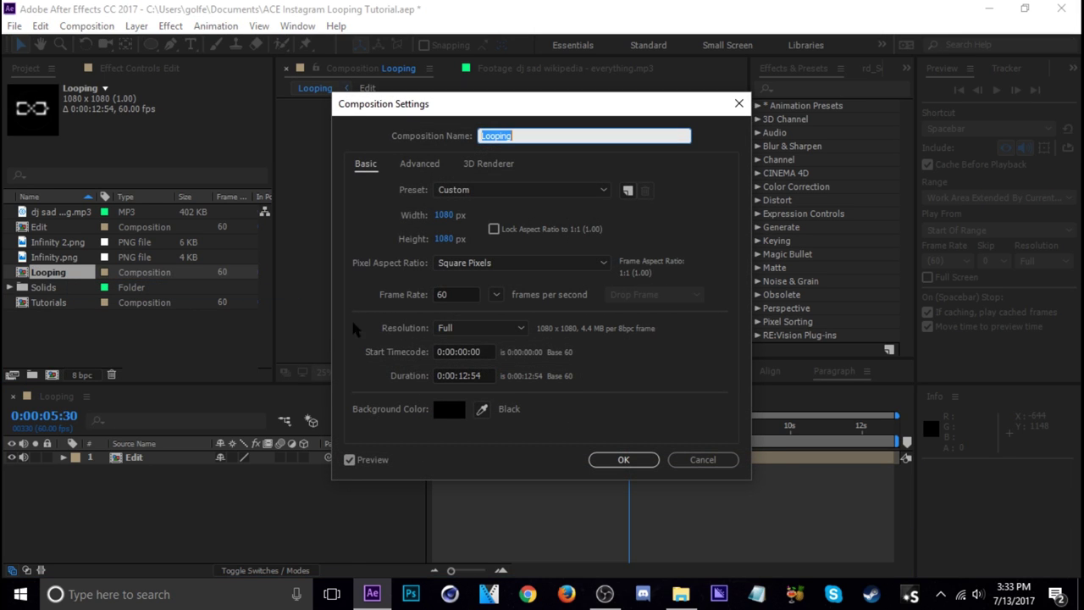
click(476, 374)
text(40)
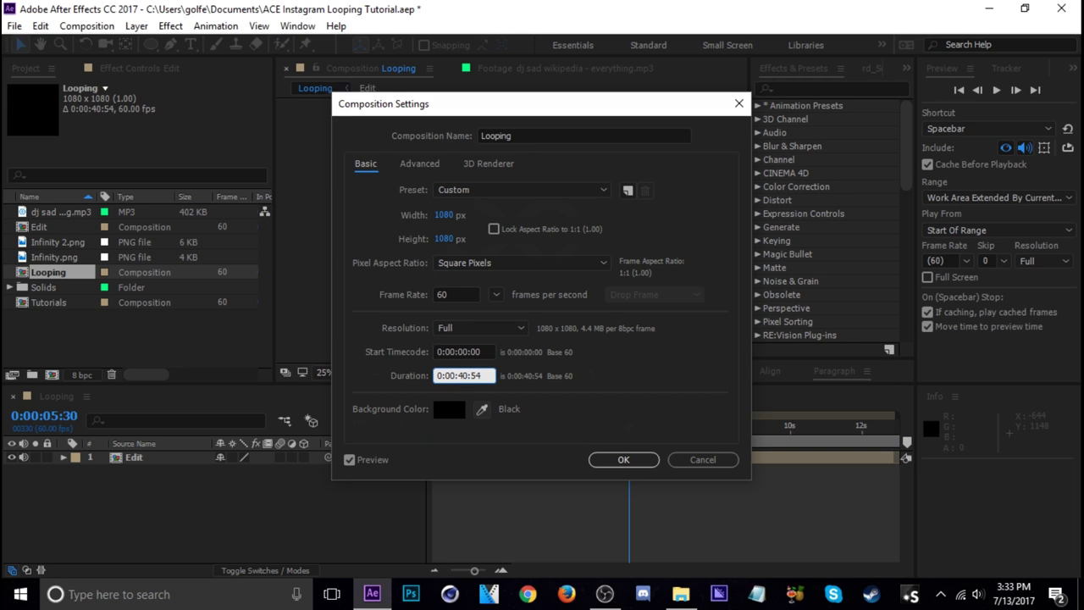
key(Return)
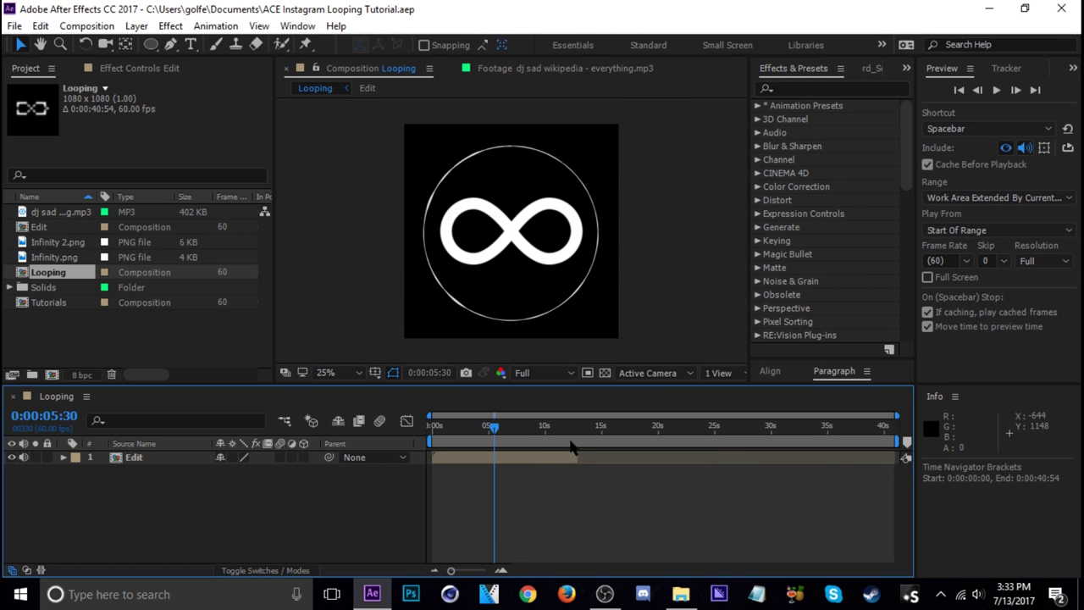
Duplicate the Edit layer and start the copy at 12:54, one frame after the original ends
drag(590, 435, 797, 447)
click(506, 426)
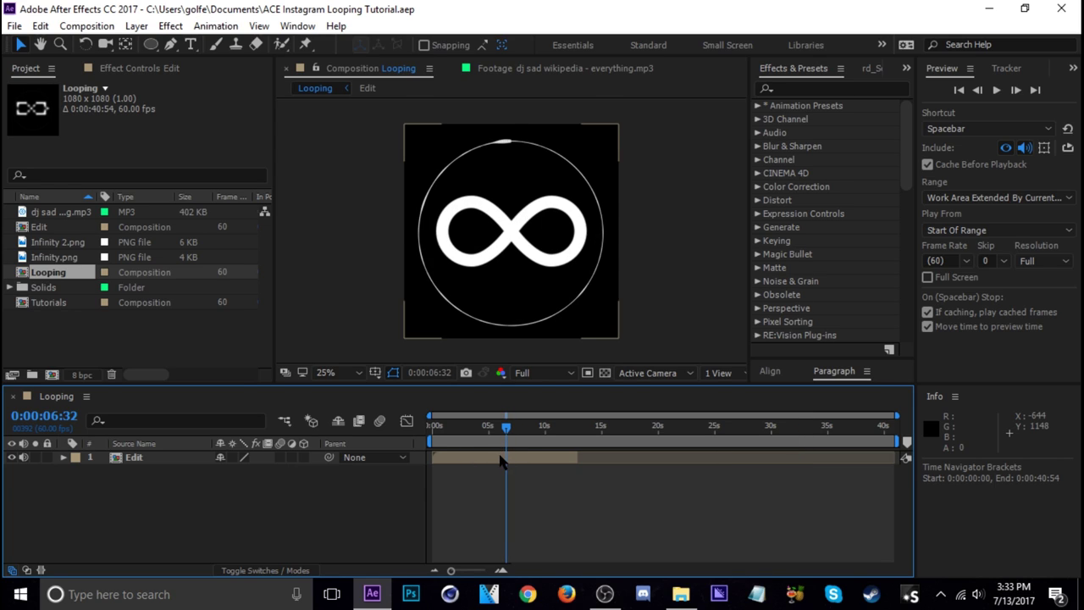
click(389, 458)
key(ctrl+d)
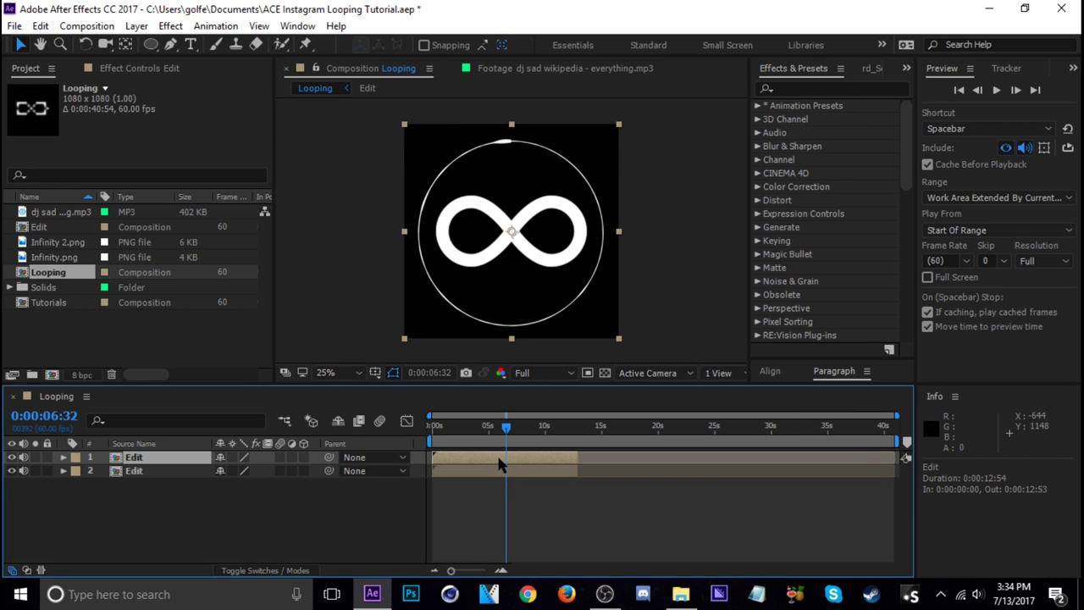
key(o)
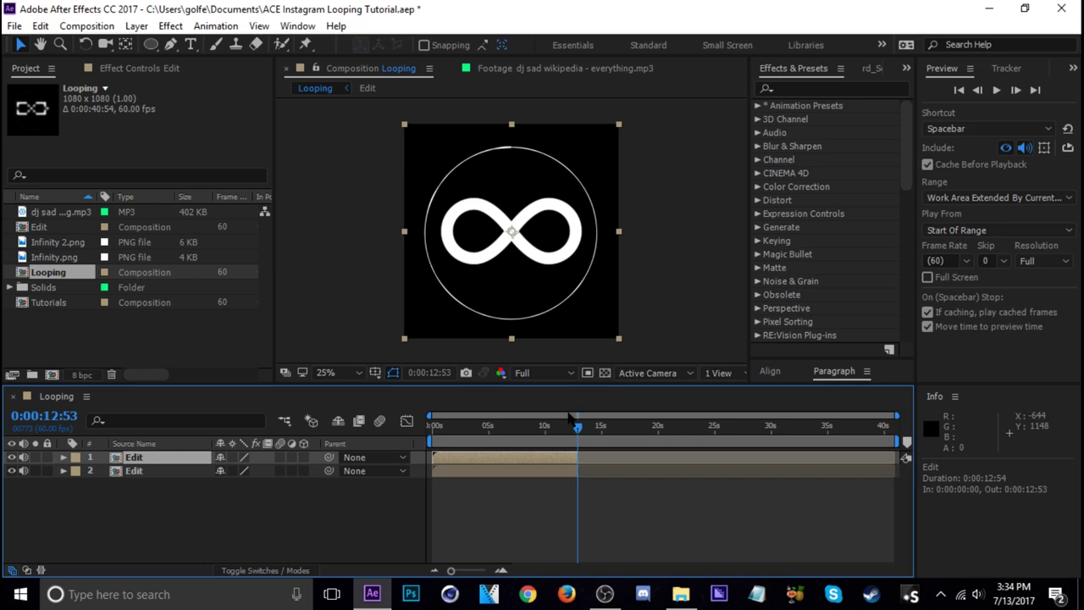
click(1016, 90)
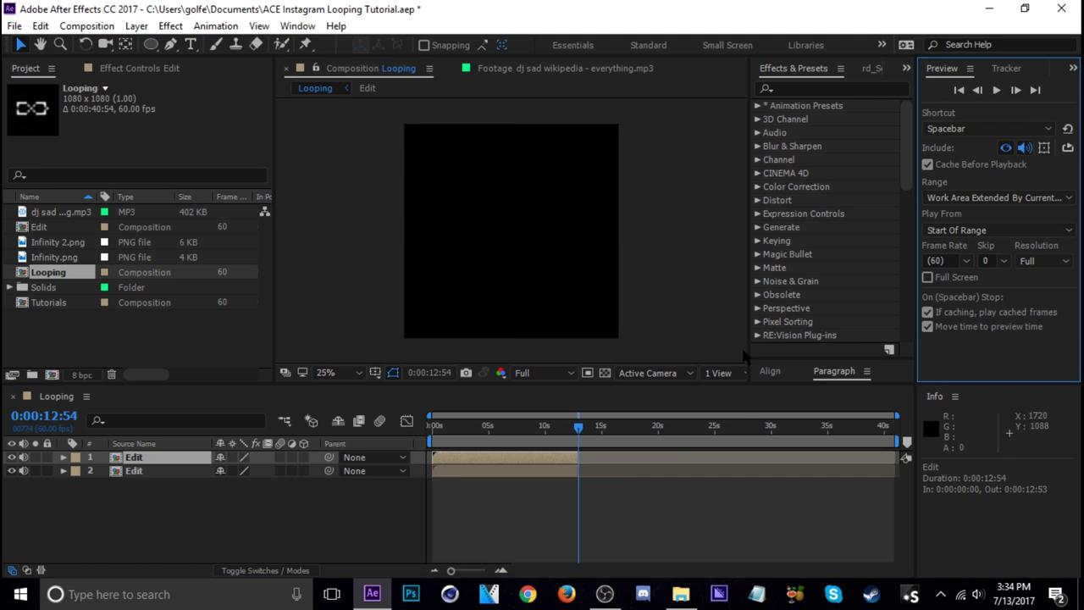
key(bracketleft)
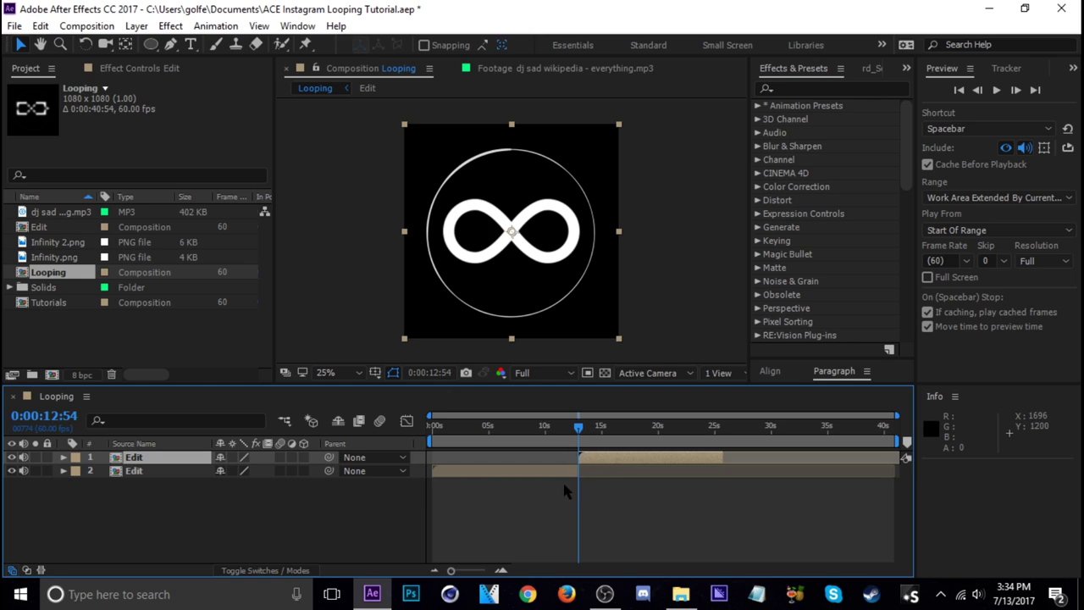
Inspect the seam between the two Edit layers at frame level
click(501, 570)
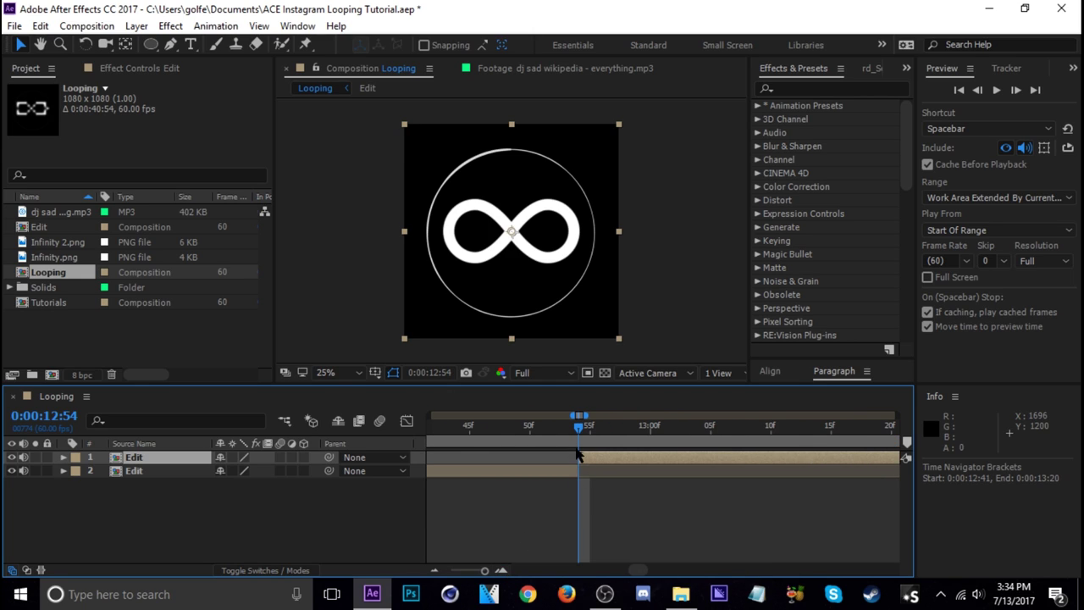
key(Page_Up)
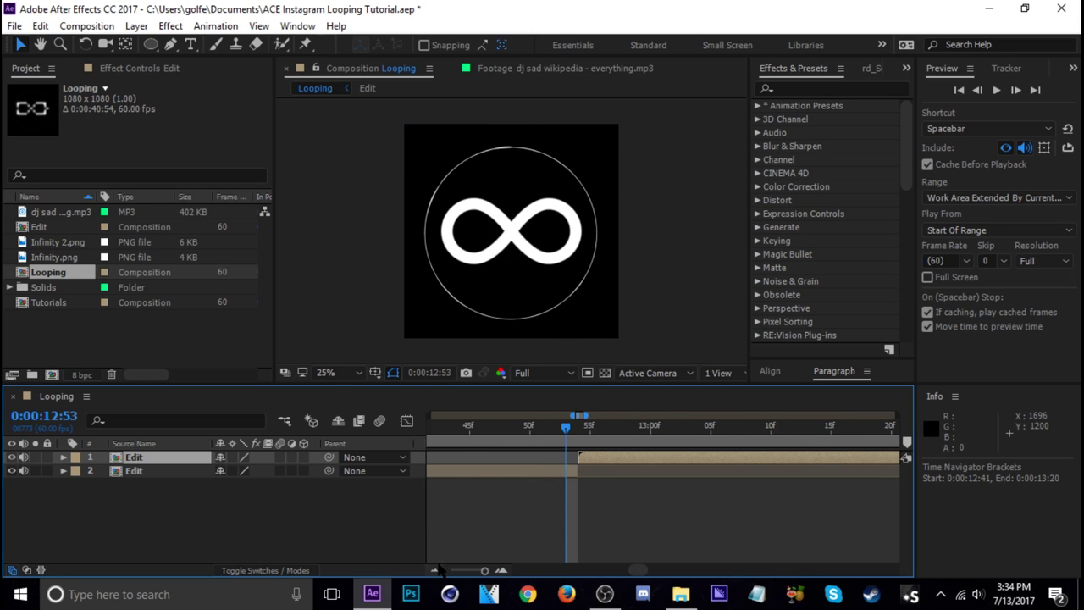
click(436, 570)
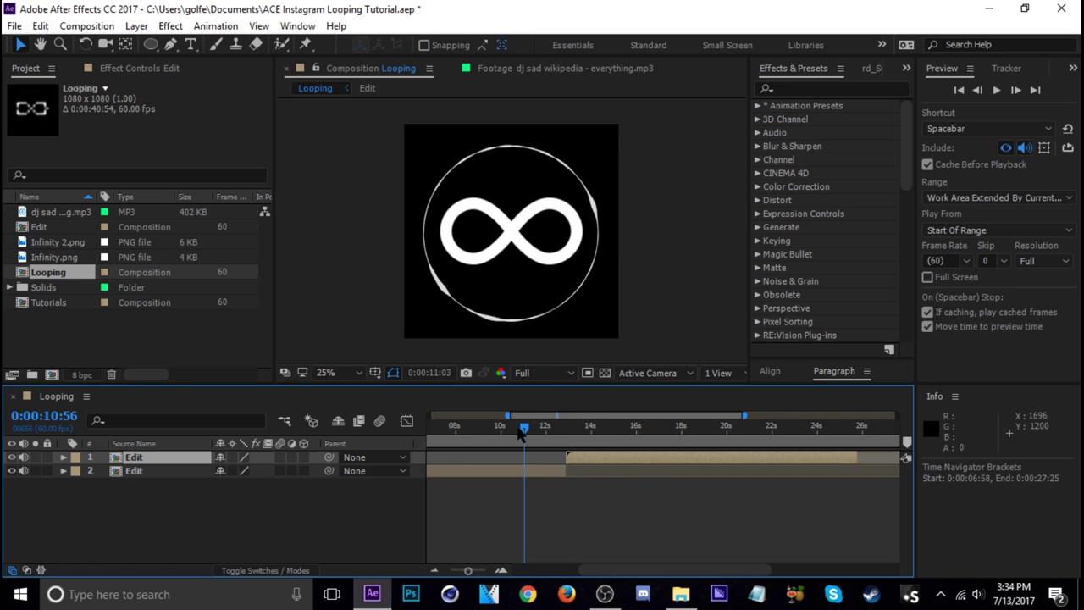
Set the work area to 8:43–20:47, preview the seam, then move its start to about 10s
mouse_move(566, 426)
mouse_down()
mouse_move(472, 426)
mouse_move(745, 432)
mouse_up()
key(b)
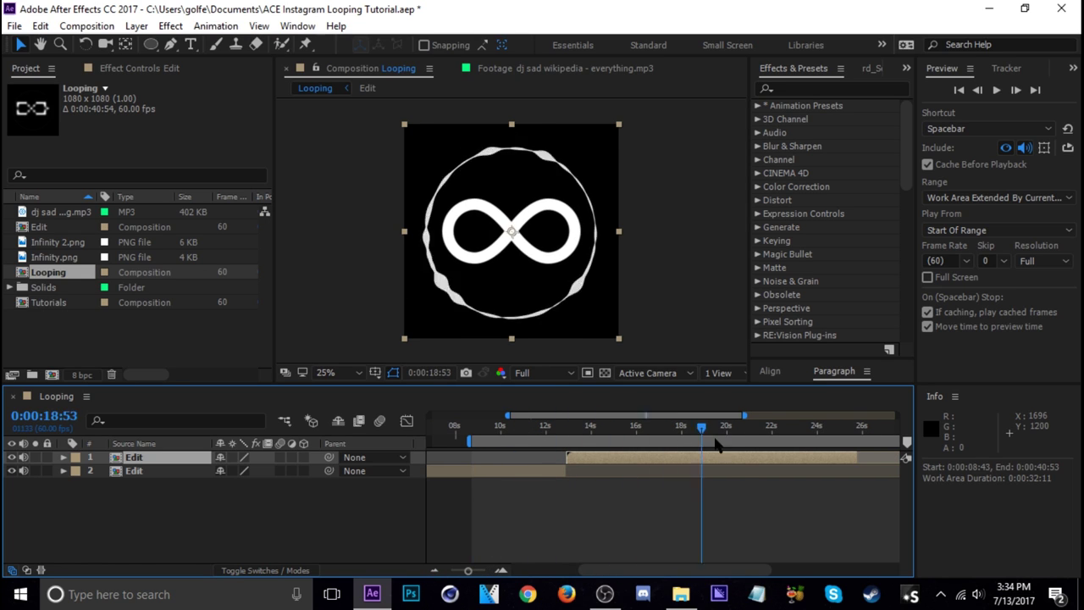
key(n)
key(space)
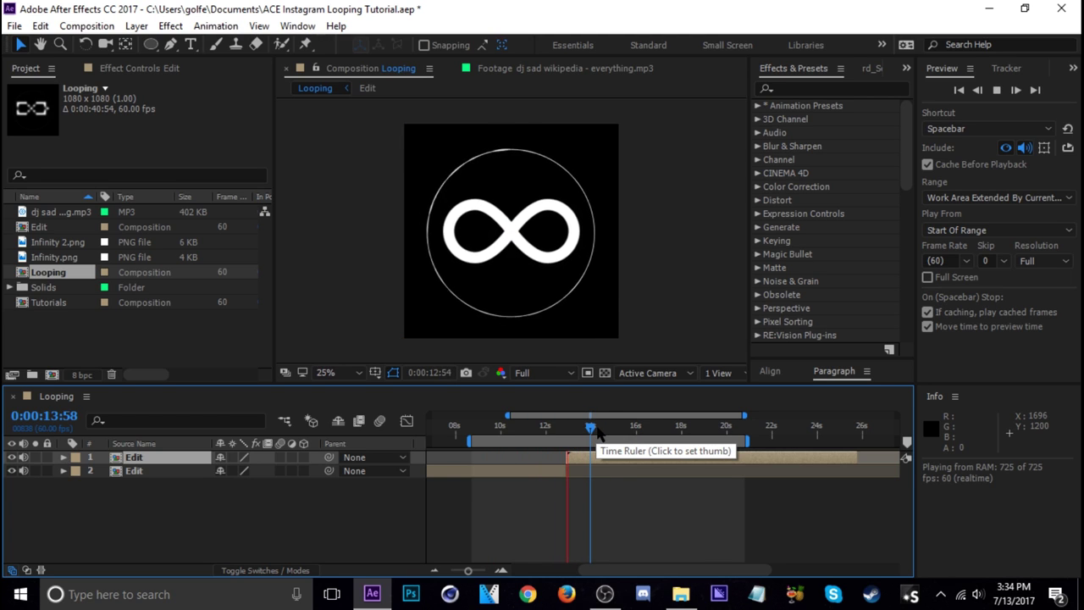
drag(591, 428, 549, 428)
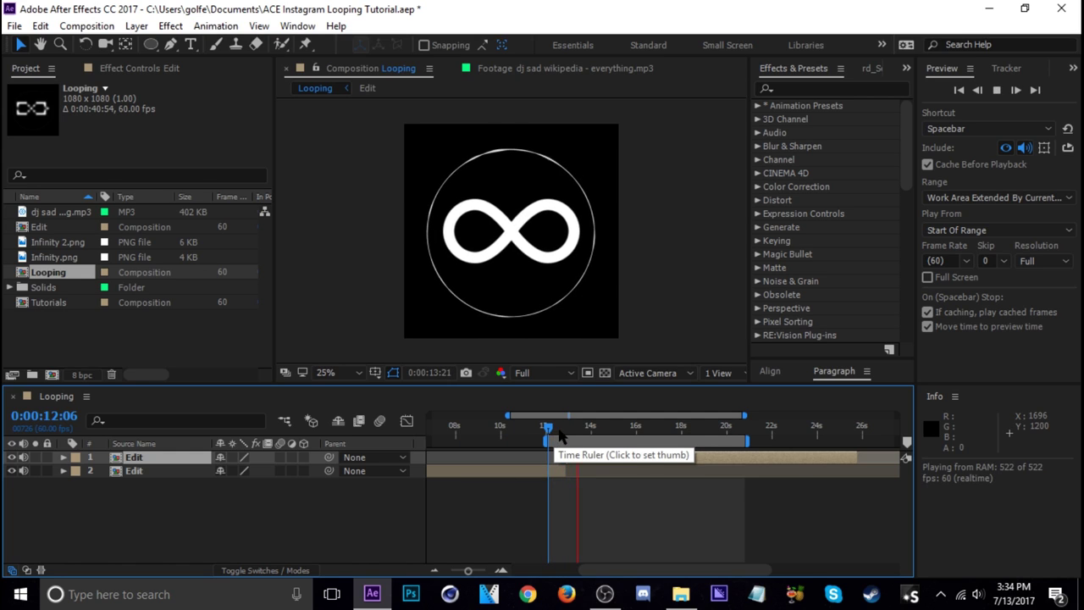
key(space)
mouse_move(508, 439)
mouse_down()
mouse_move(519, 439)
mouse_move(494, 440)
mouse_up()
click(567, 427)
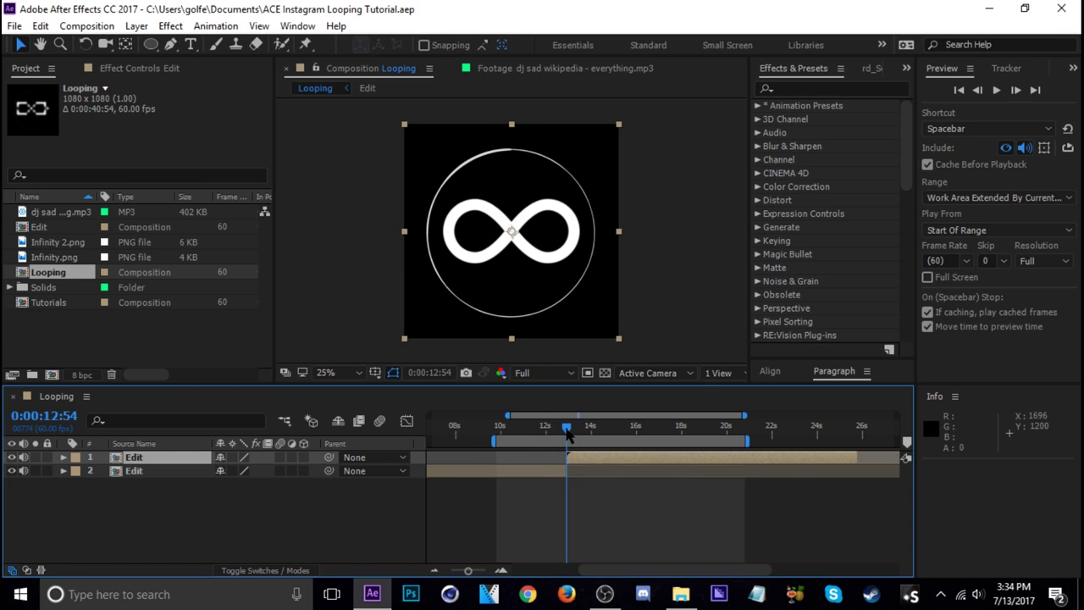
Extend the top Edit layer's in point seven frames earlier, to 12:47
key(equal)
key(equal)
key(equal)
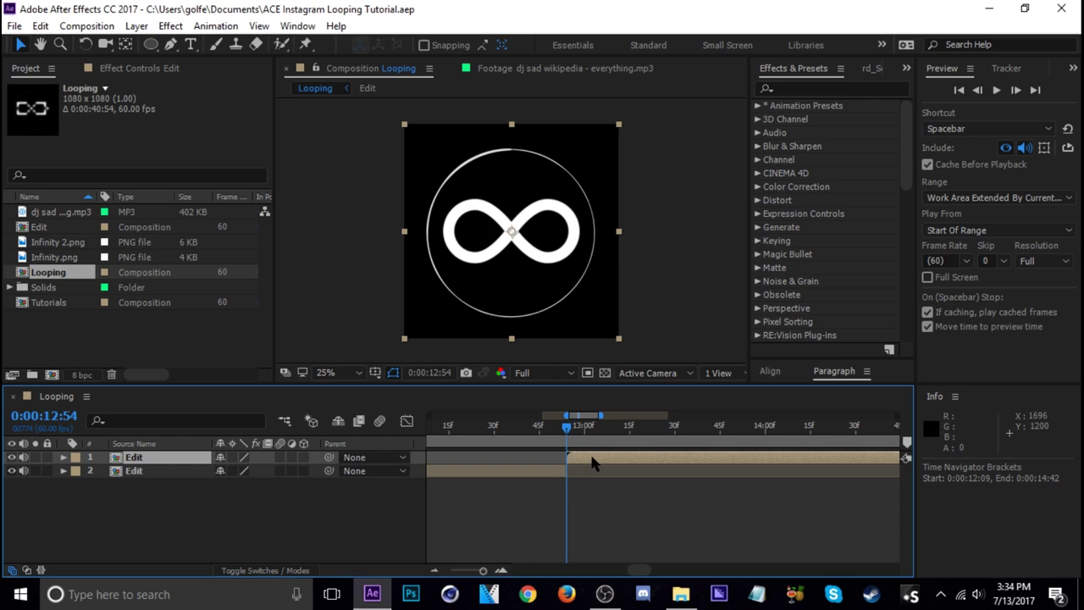
drag(592, 462, 593, 464)
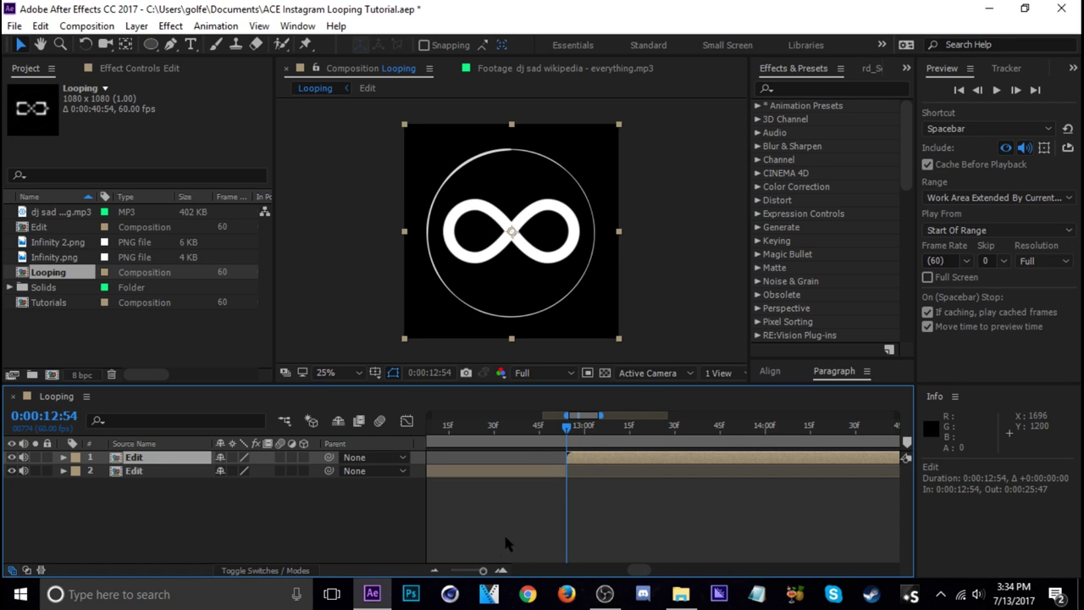
key(equal)
key(equal)
drag(588, 461, 551, 474)
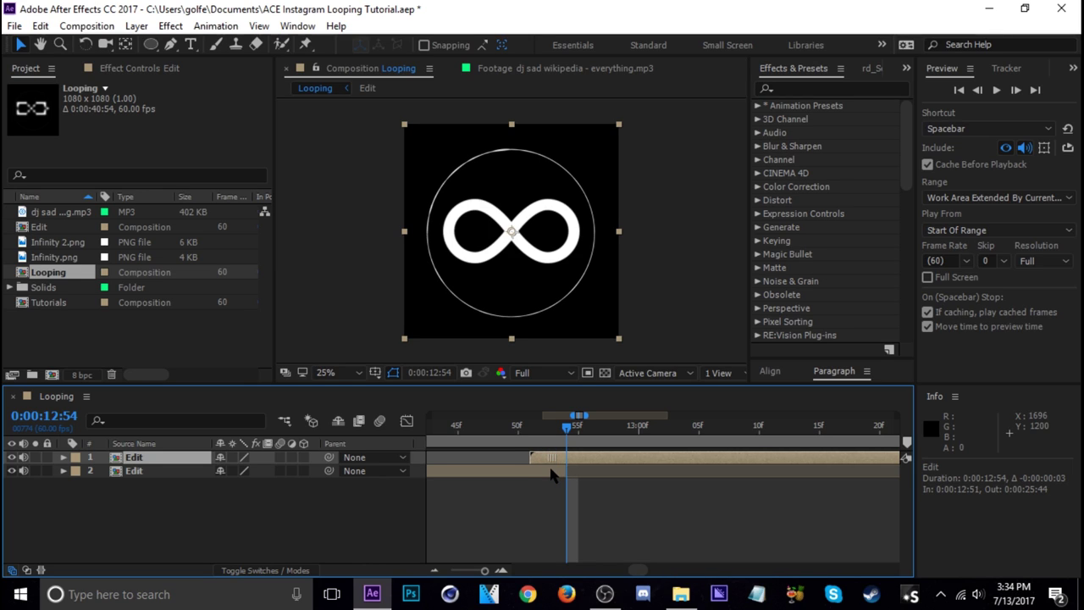
drag(551, 474, 502, 492)
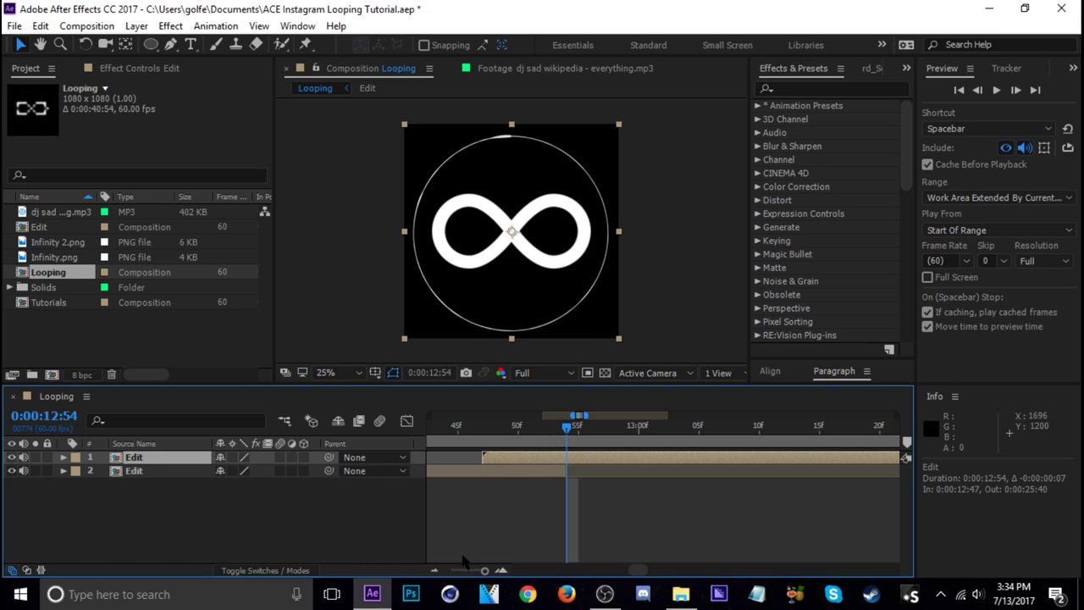
key(minus)
key(minus)
key(minus)
key(minus)
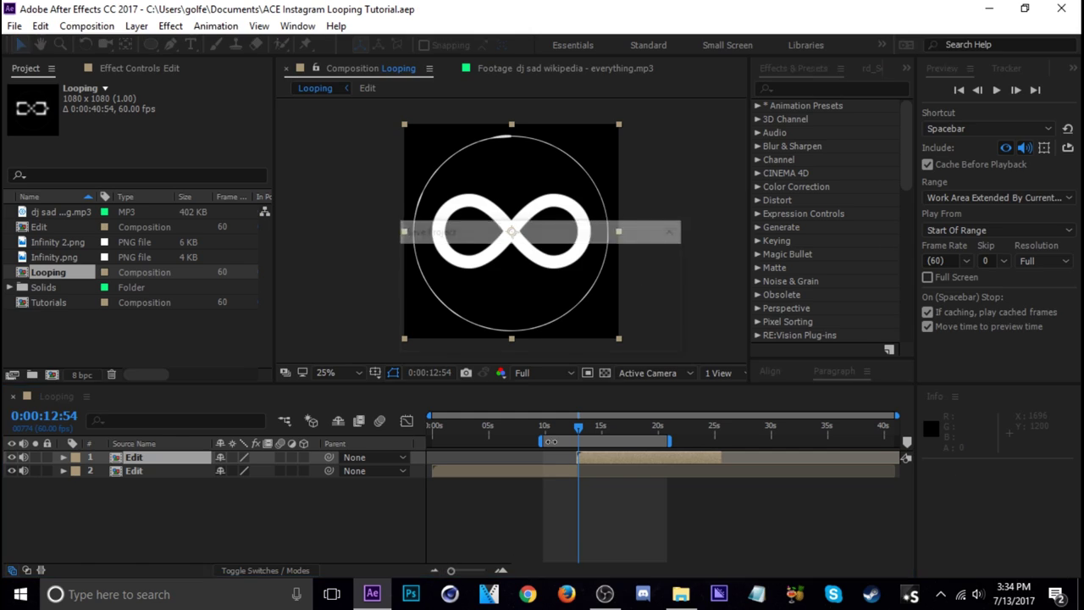
Set the work area to roughly 10:24–16:09 and preview the join
drag(536, 441, 511, 445)
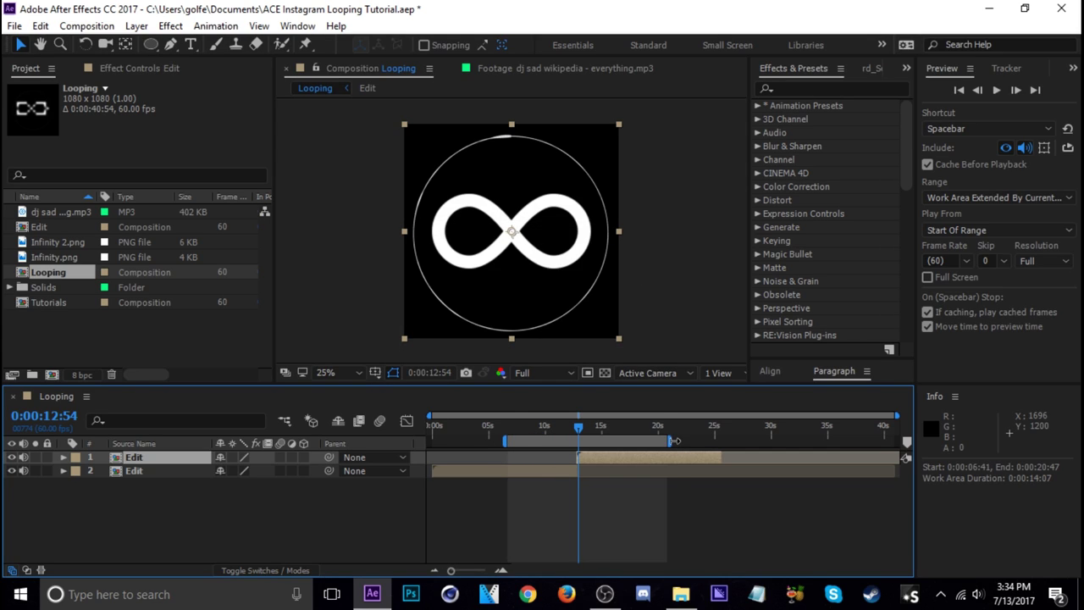
mouse_move(675, 440)
mouse_down()
mouse_move(765, 441)
mouse_move(612, 459)
mouse_up()
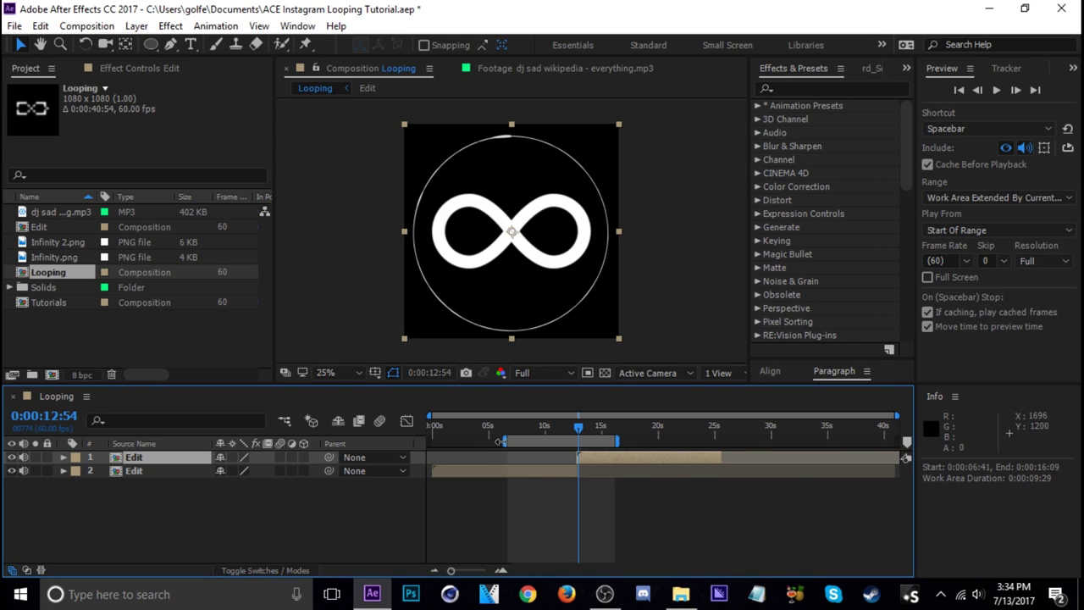
drag(500, 441, 542, 441)
key(space)
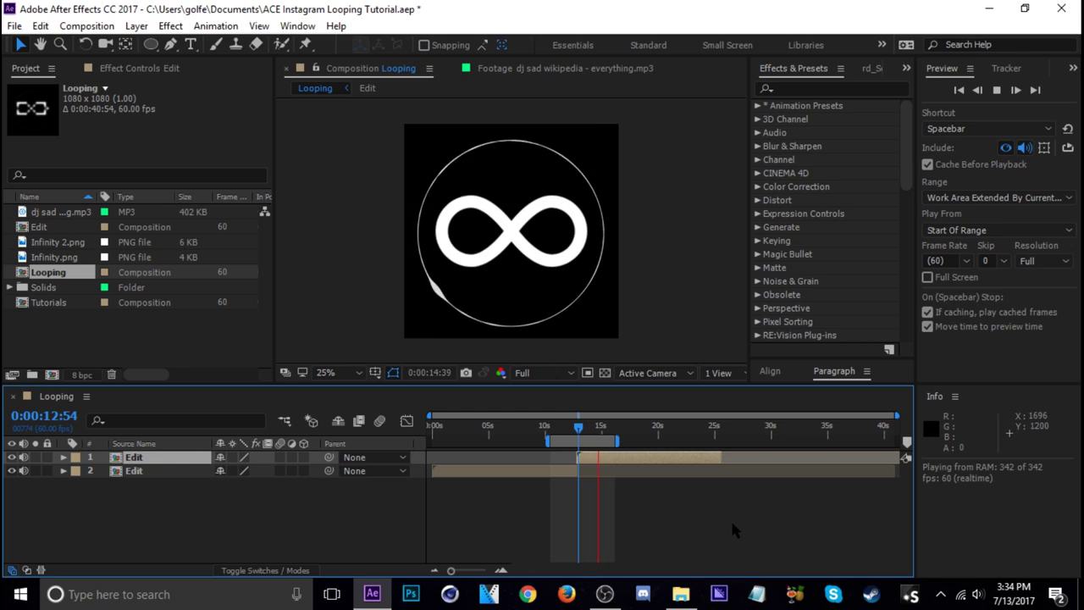
Extend the work area to the comp end and add a third Edit layer starting at 25:40
click(620, 441)
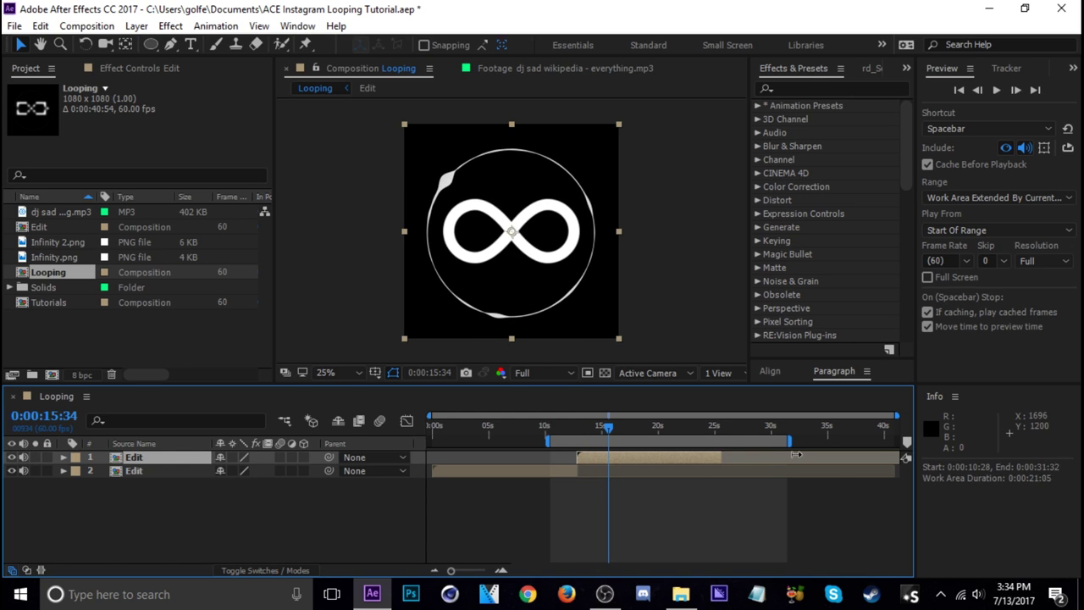
drag(621, 442, 947, 451)
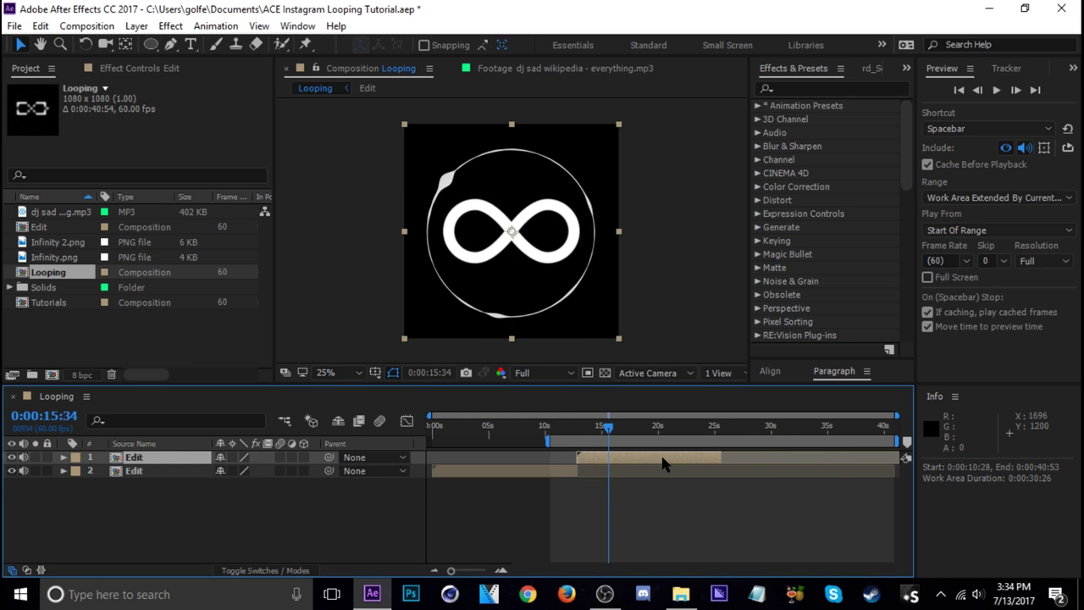
key(ctrl+d)
key(o)
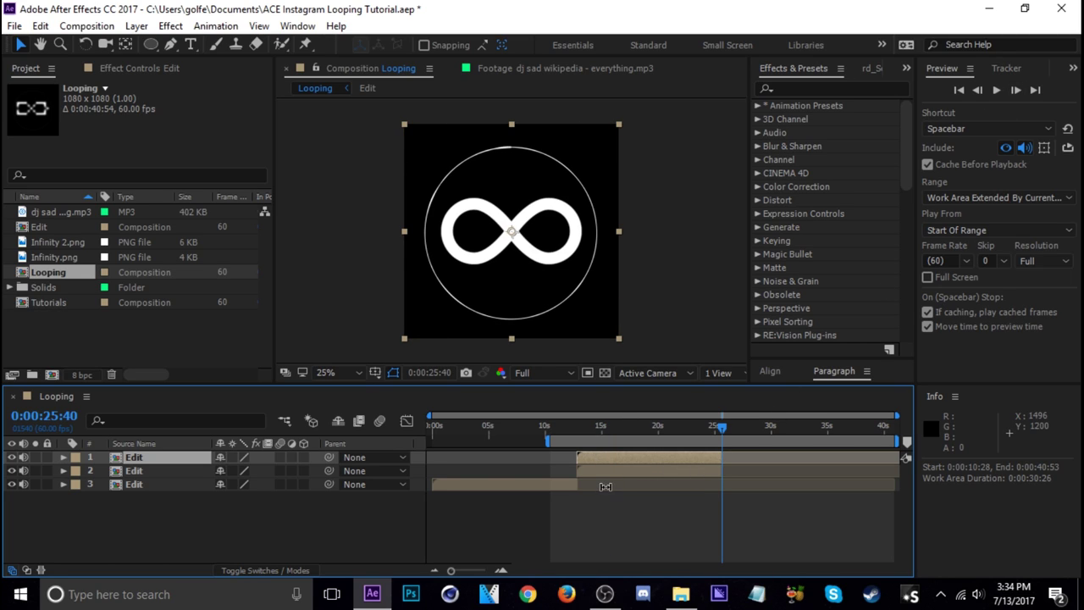
key(bracketleft)
Nudge the third Edit layer to start at 25:37 and set the work area to the full comp
click(502, 570)
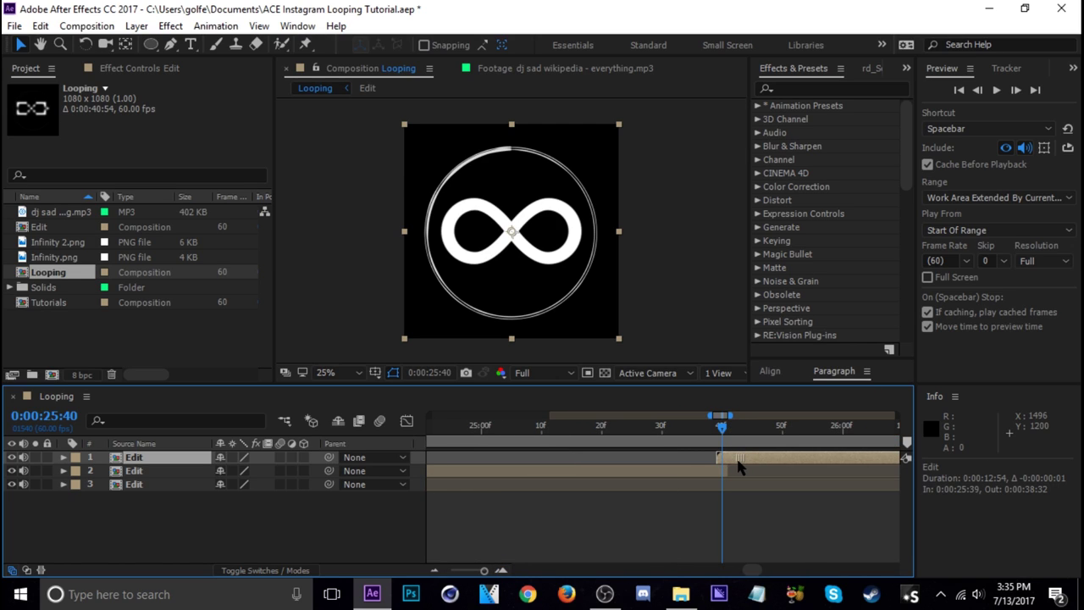
drag(739, 466, 712, 475)
key(semicolon)
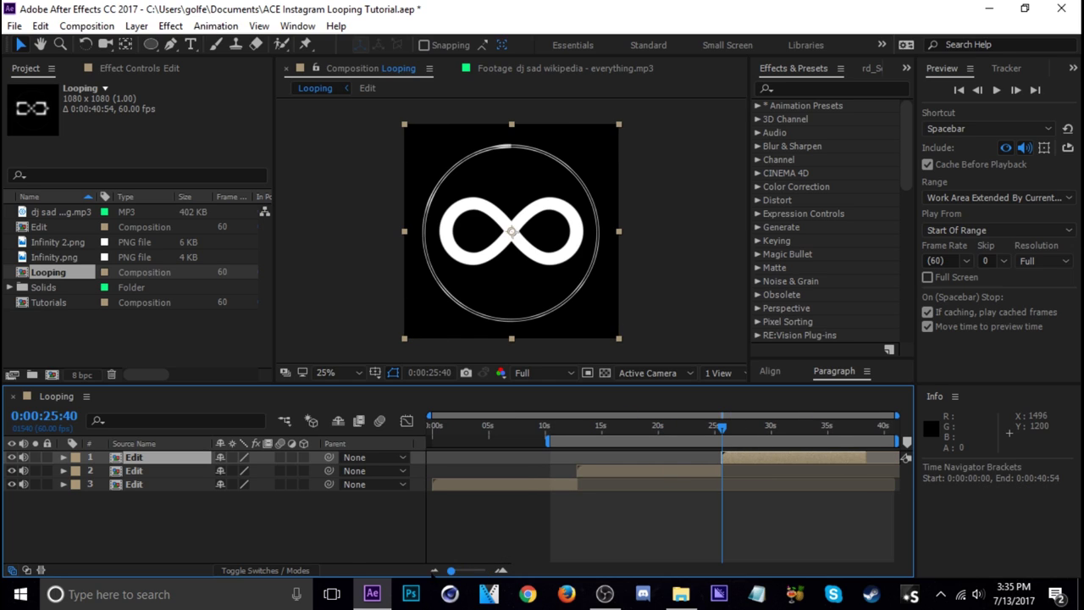
double_click(743, 437)
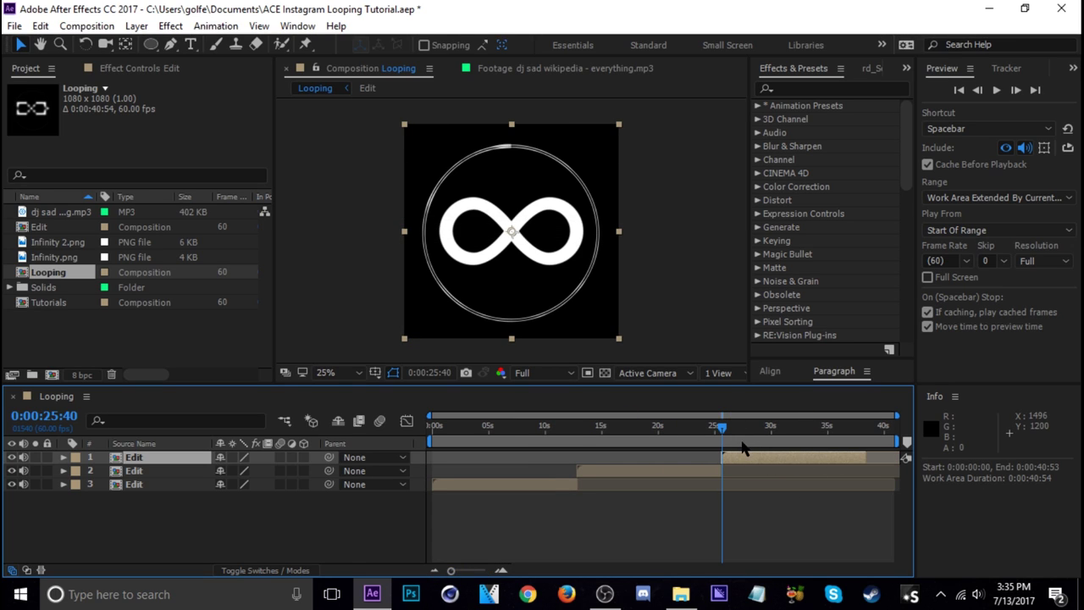
key(space)
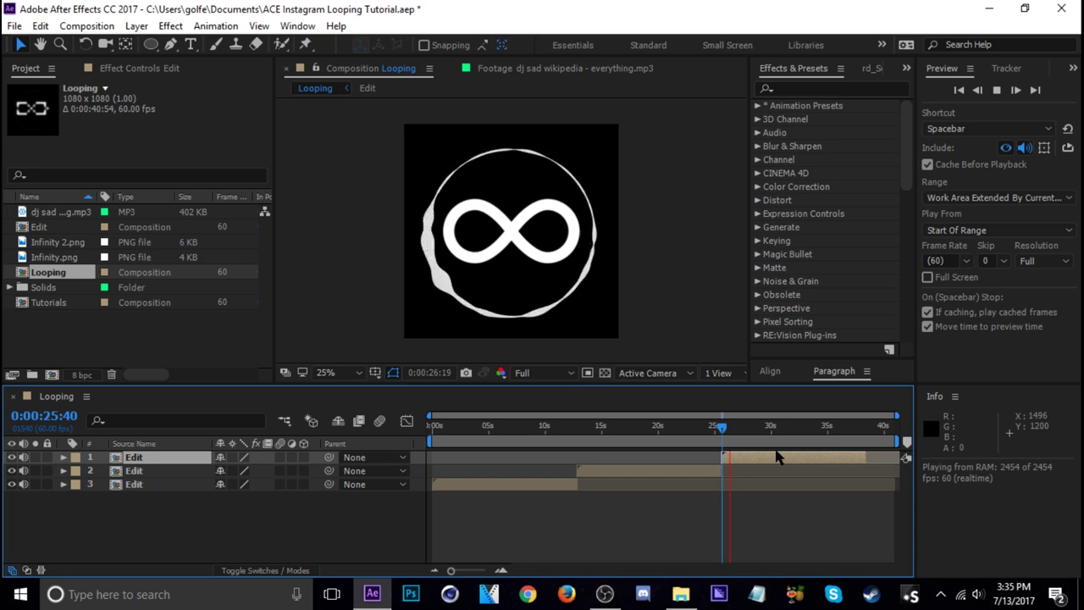
End the work area at the top Edit layer's 38:27 out point and trim the comp to it
key(space)
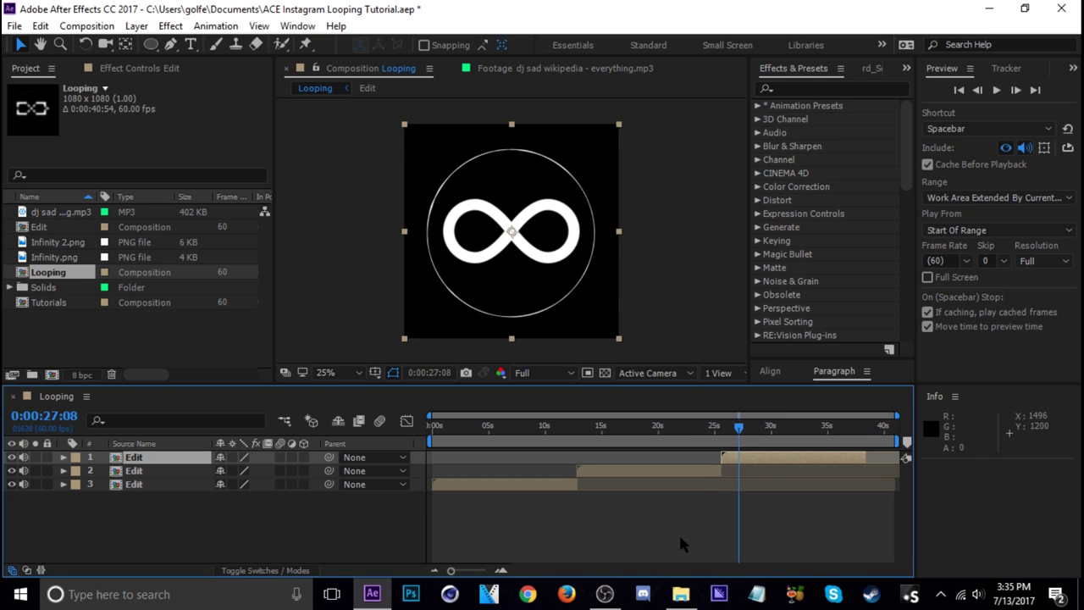
click(679, 532)
drag(707, 438, 659, 445)
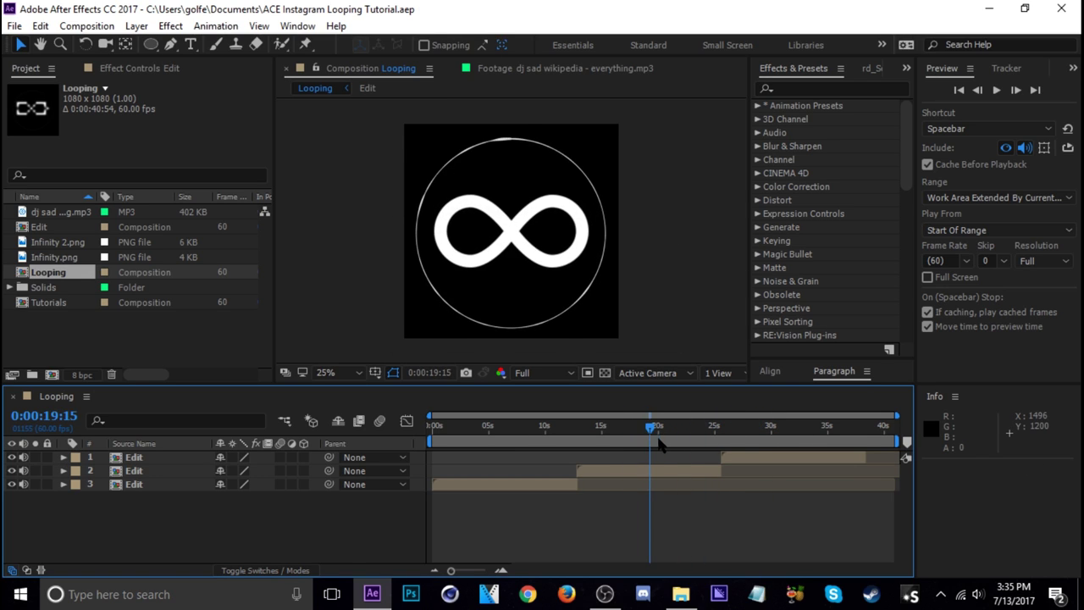
click(746, 457)
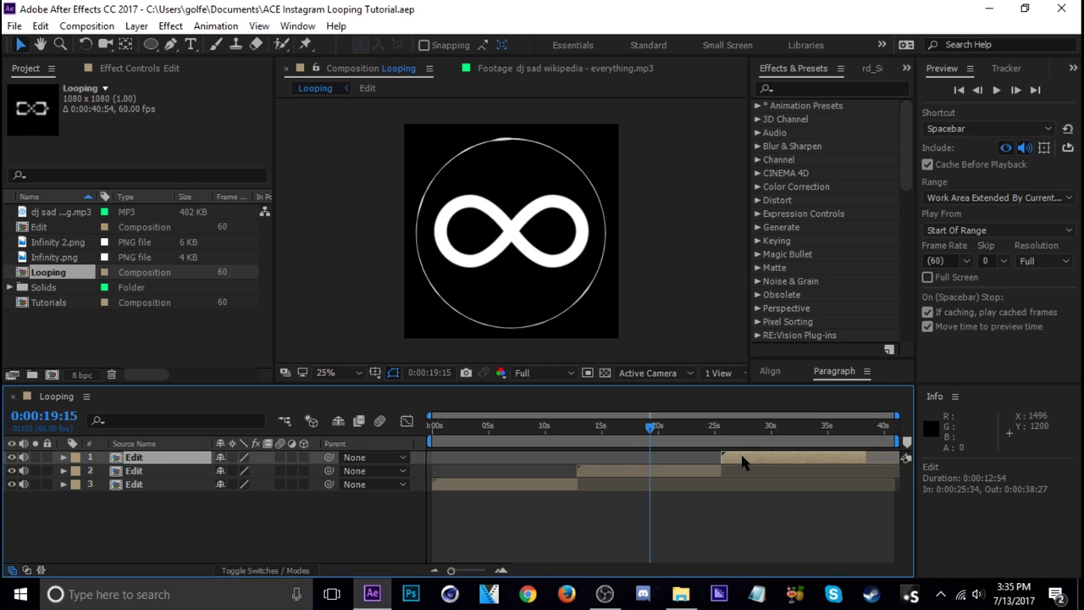
key(o)
key(n)
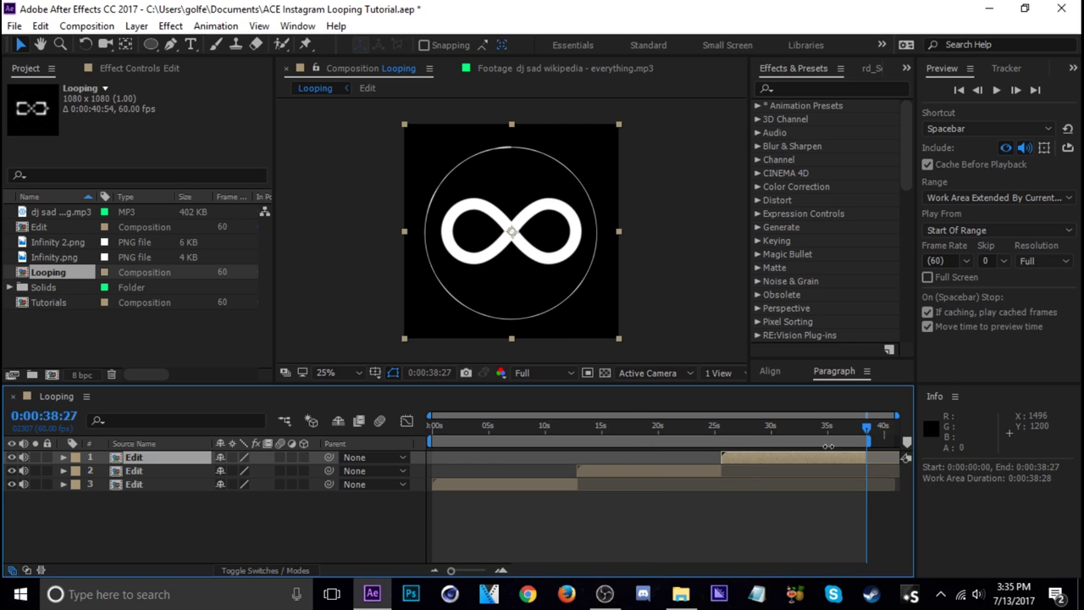
right_click(680, 441)
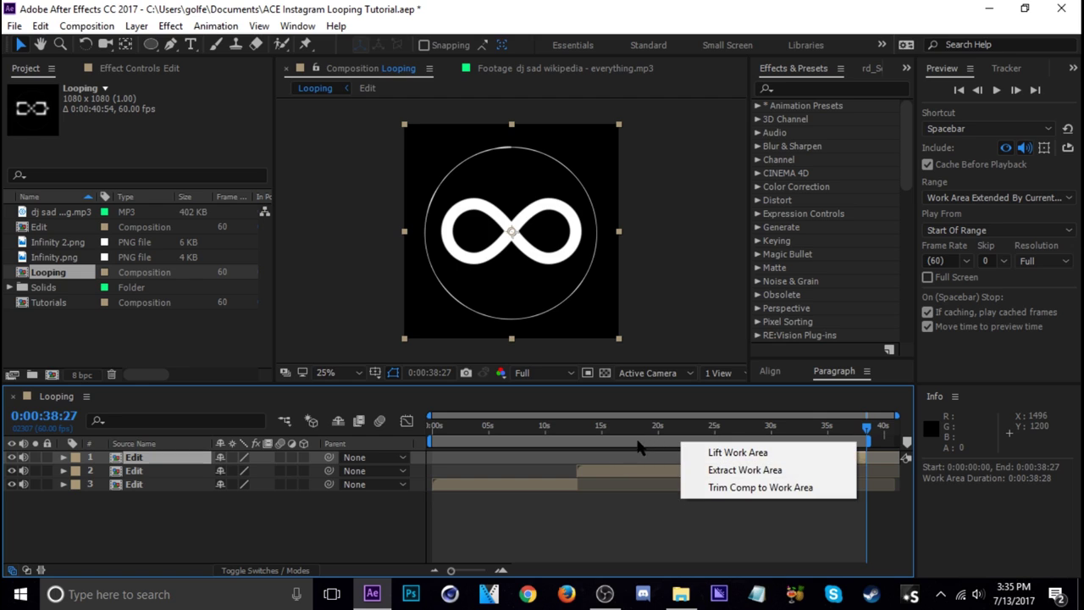
click(734, 488)
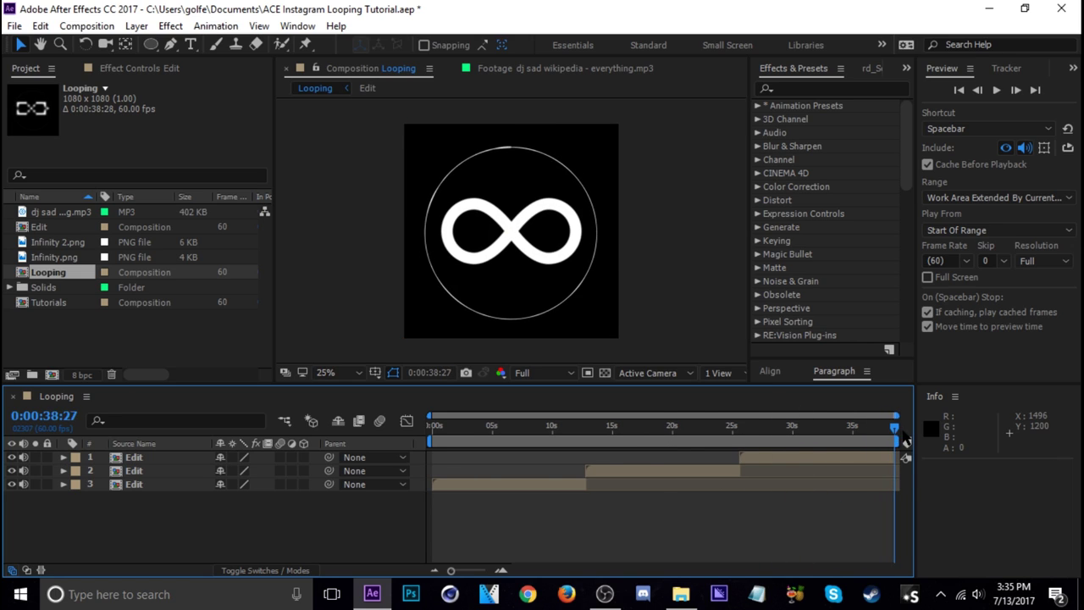
Preview and scrub the trimmed Looping comp to check the loop
key(space)
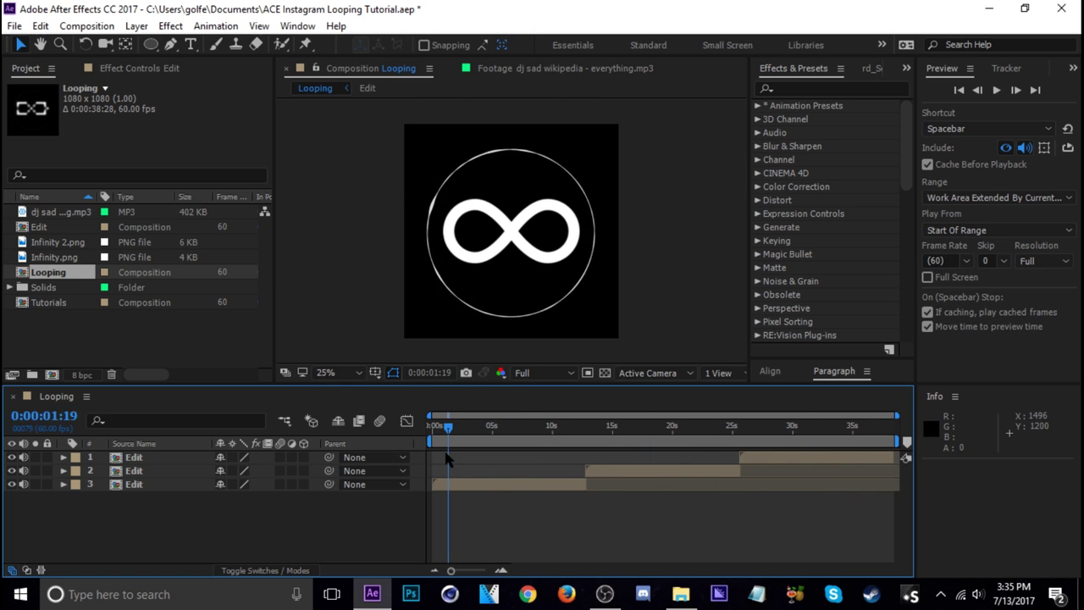
click(822, 426)
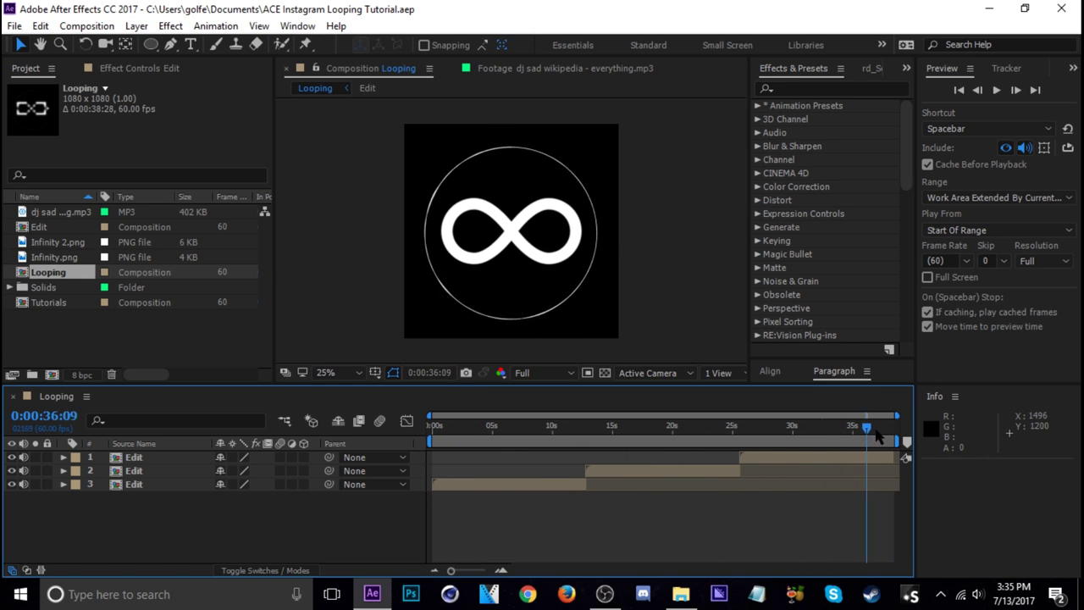
click(646, 432)
mouse_move(642, 436)
mouse_down()
mouse_move(434, 436)
mouse_move(795, 448)
mouse_move(680, 440)
mouse_up()
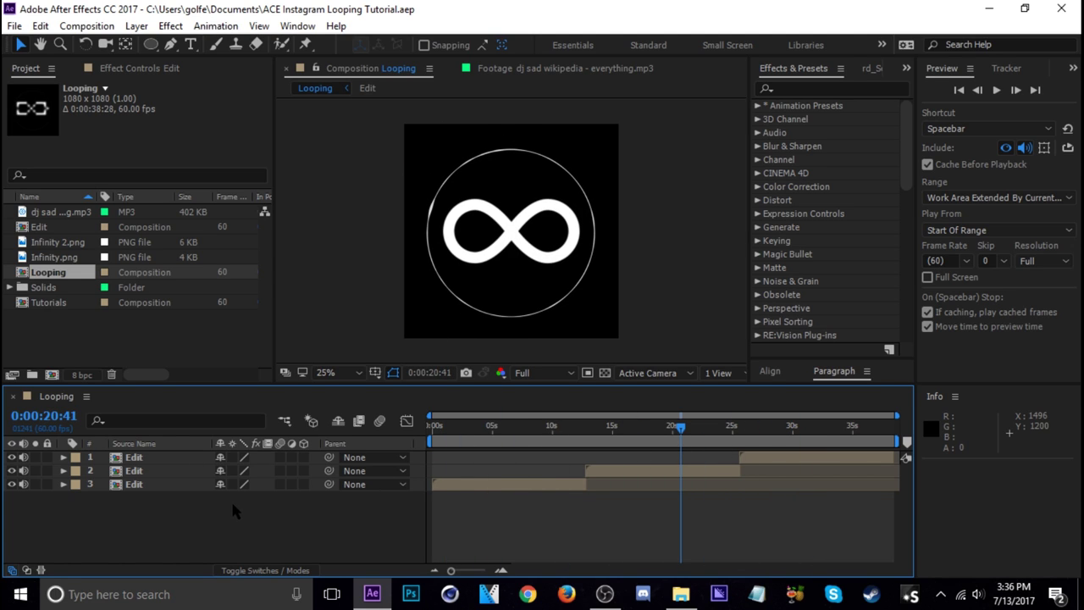
Add the Looping comp to the Render Queue, then scrub its timeline again
key(ctrl+m)
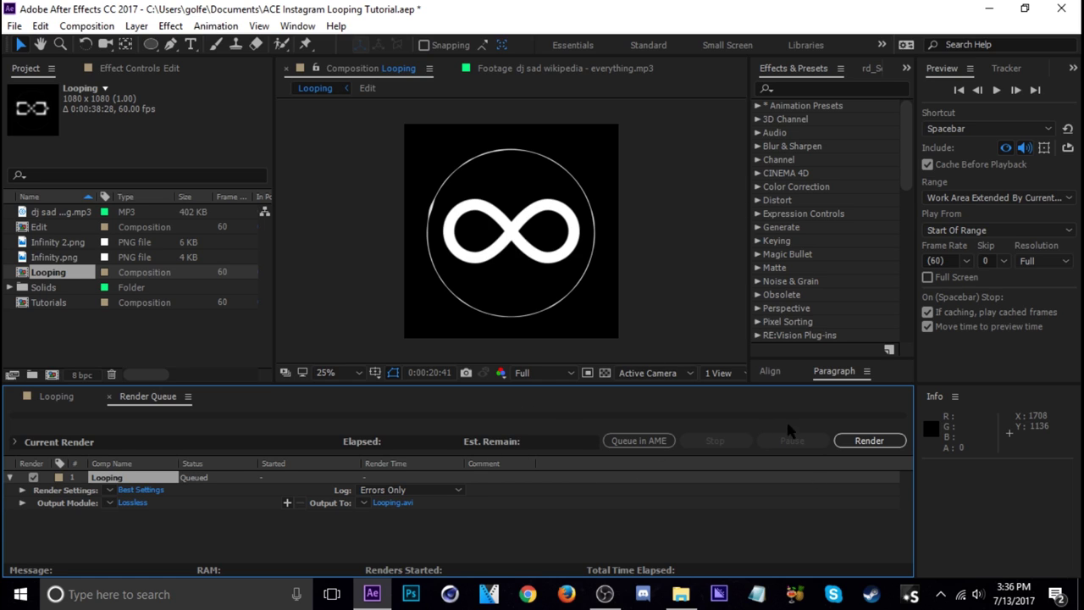
click(46, 396)
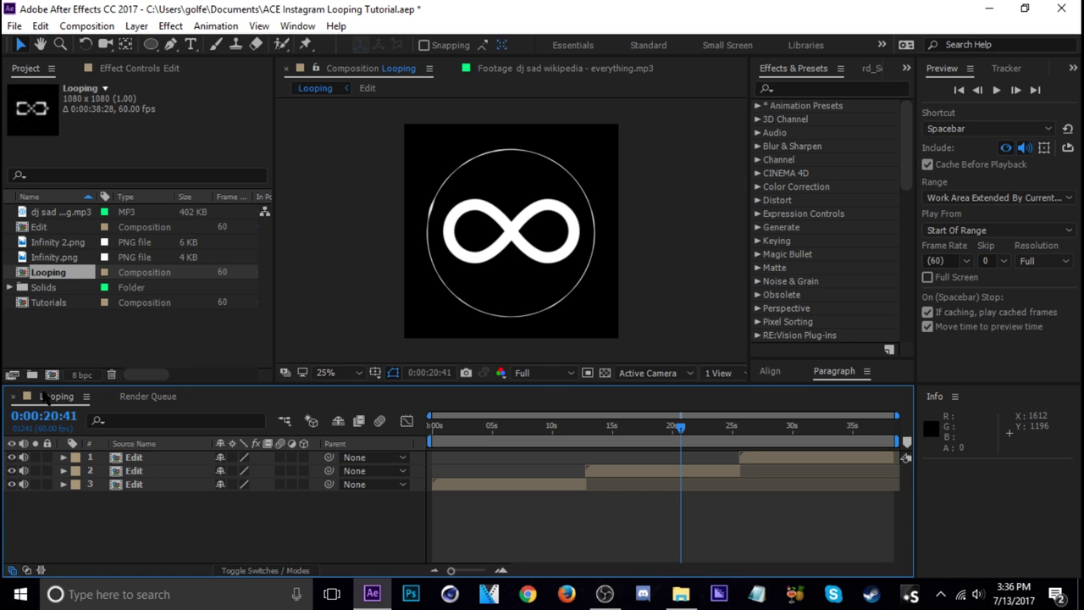
mouse_move(542, 434)
mouse_down()
mouse_move(811, 442)
mouse_move(610, 453)
mouse_up()
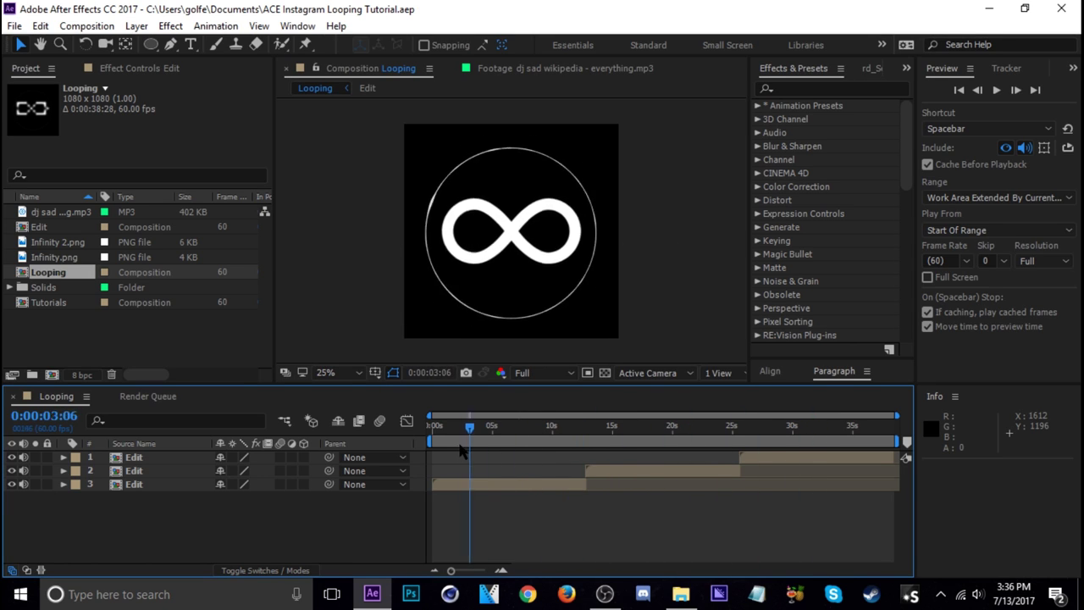